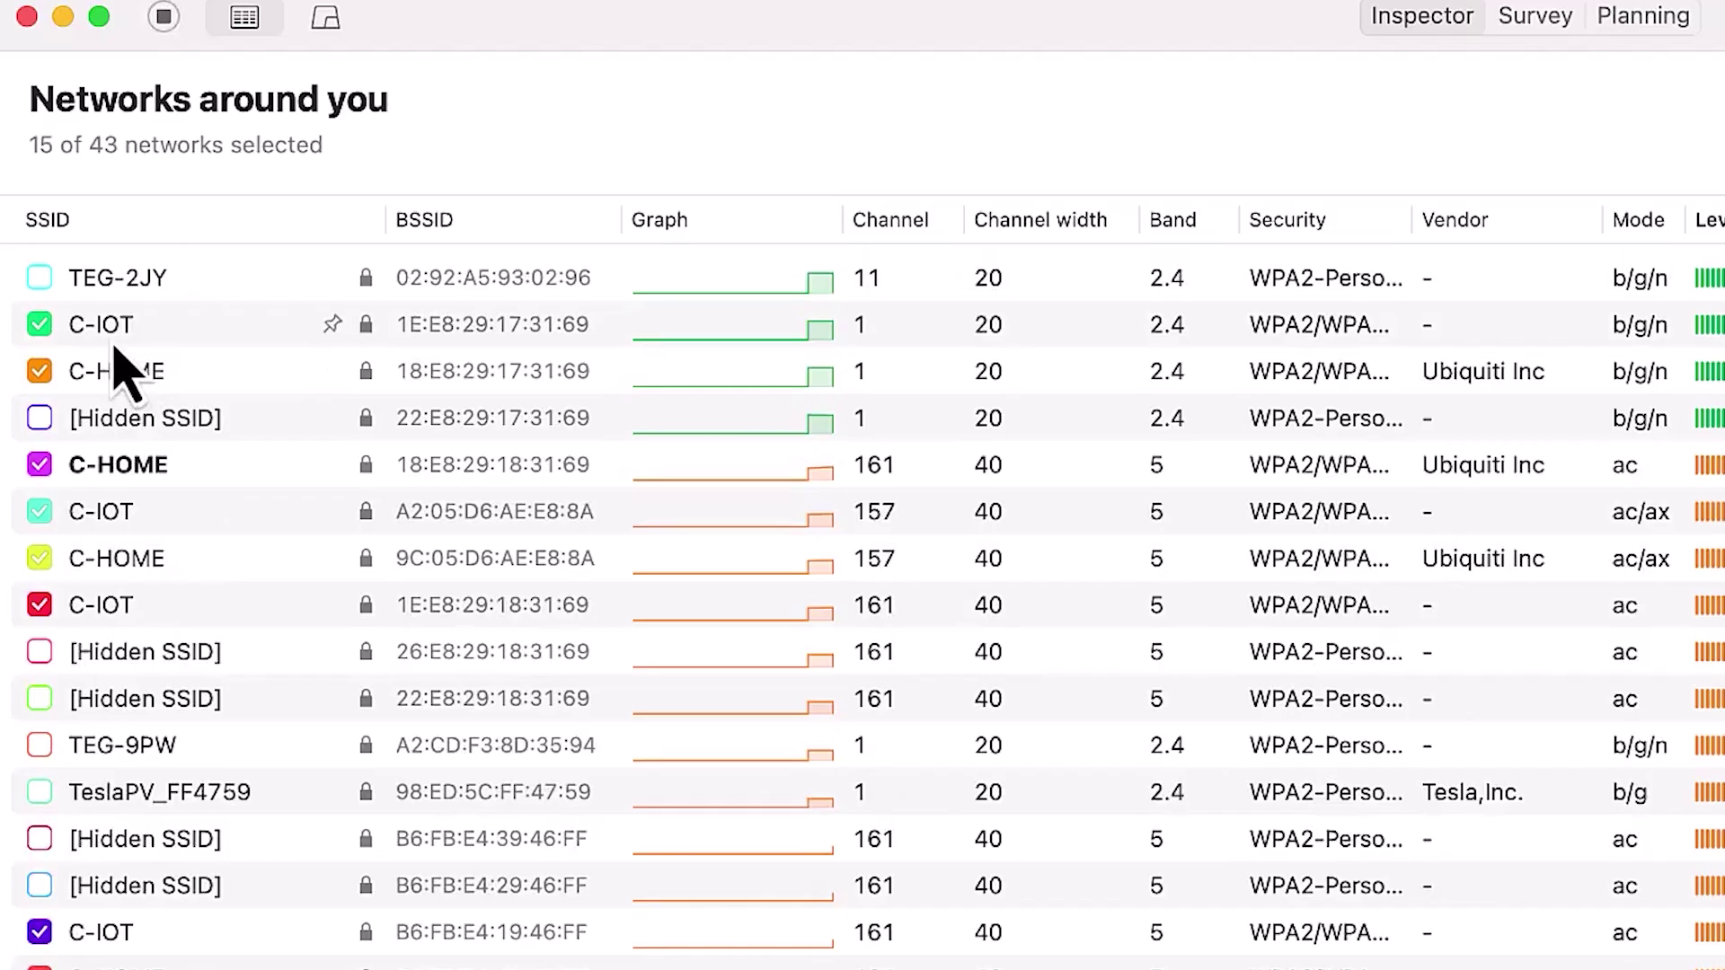
Step: Select the C-IOT and TEG-2JY networks, then show the Mac's Wi-Fi list with C-HOME and C-IOT
{"action": "left_click", "coordinate": [82, 289]}
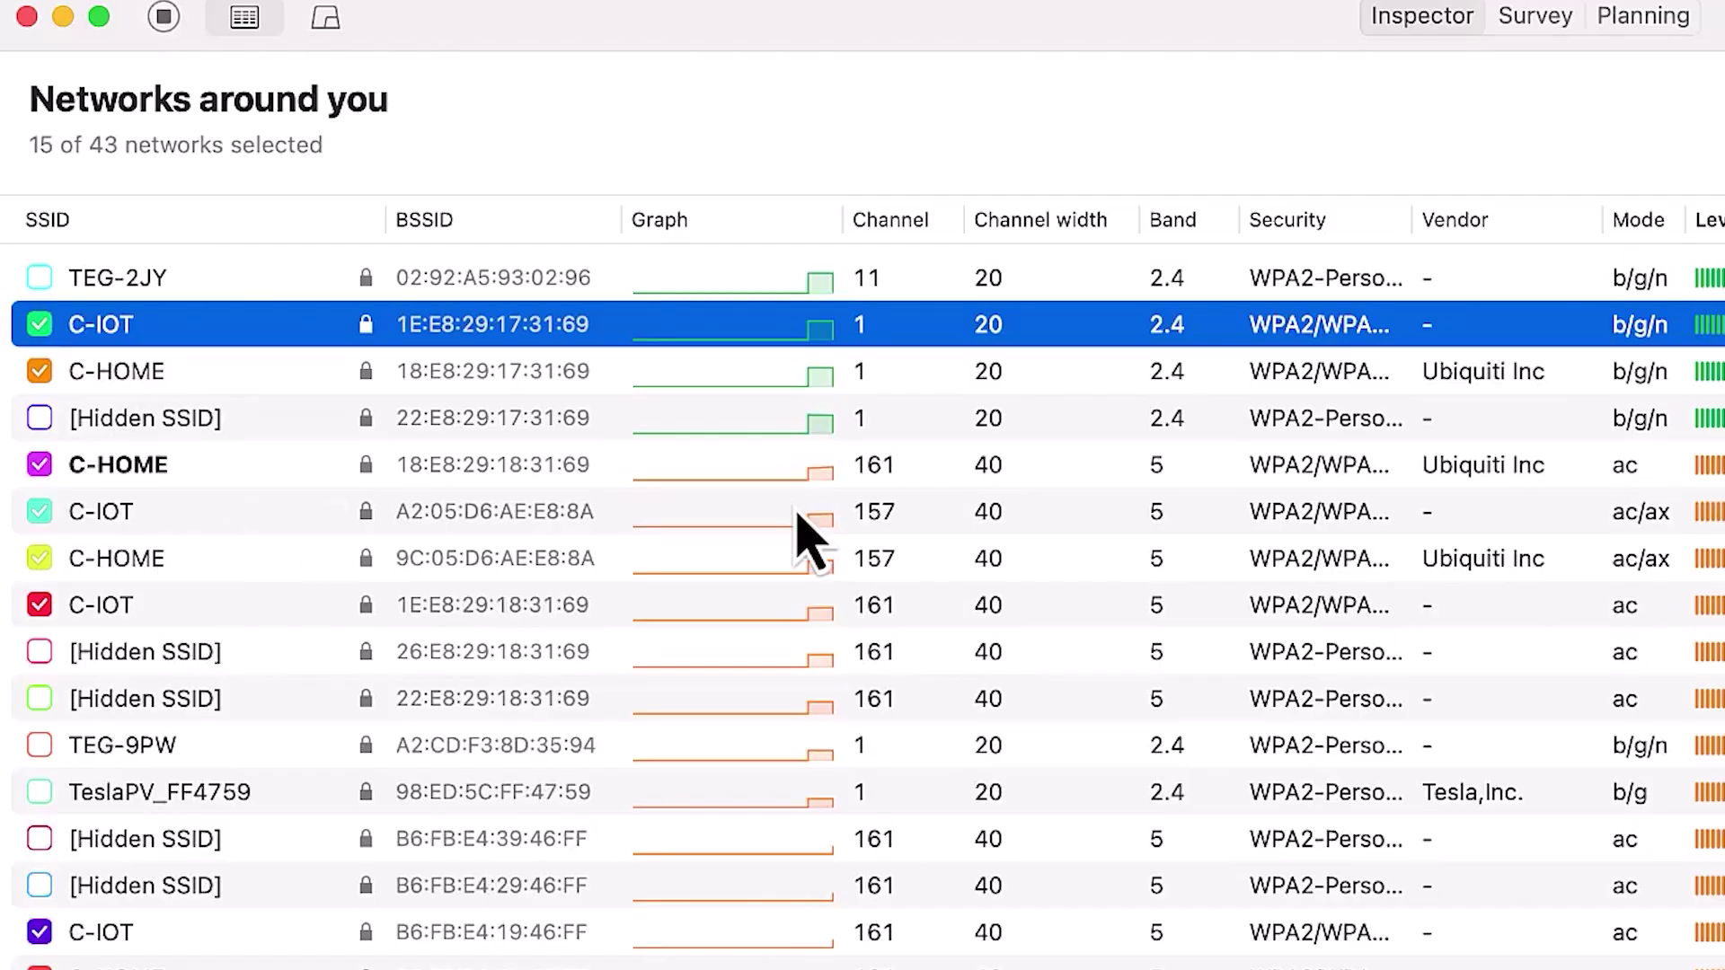
{"action": "left_click", "coordinate": [176, 289]}
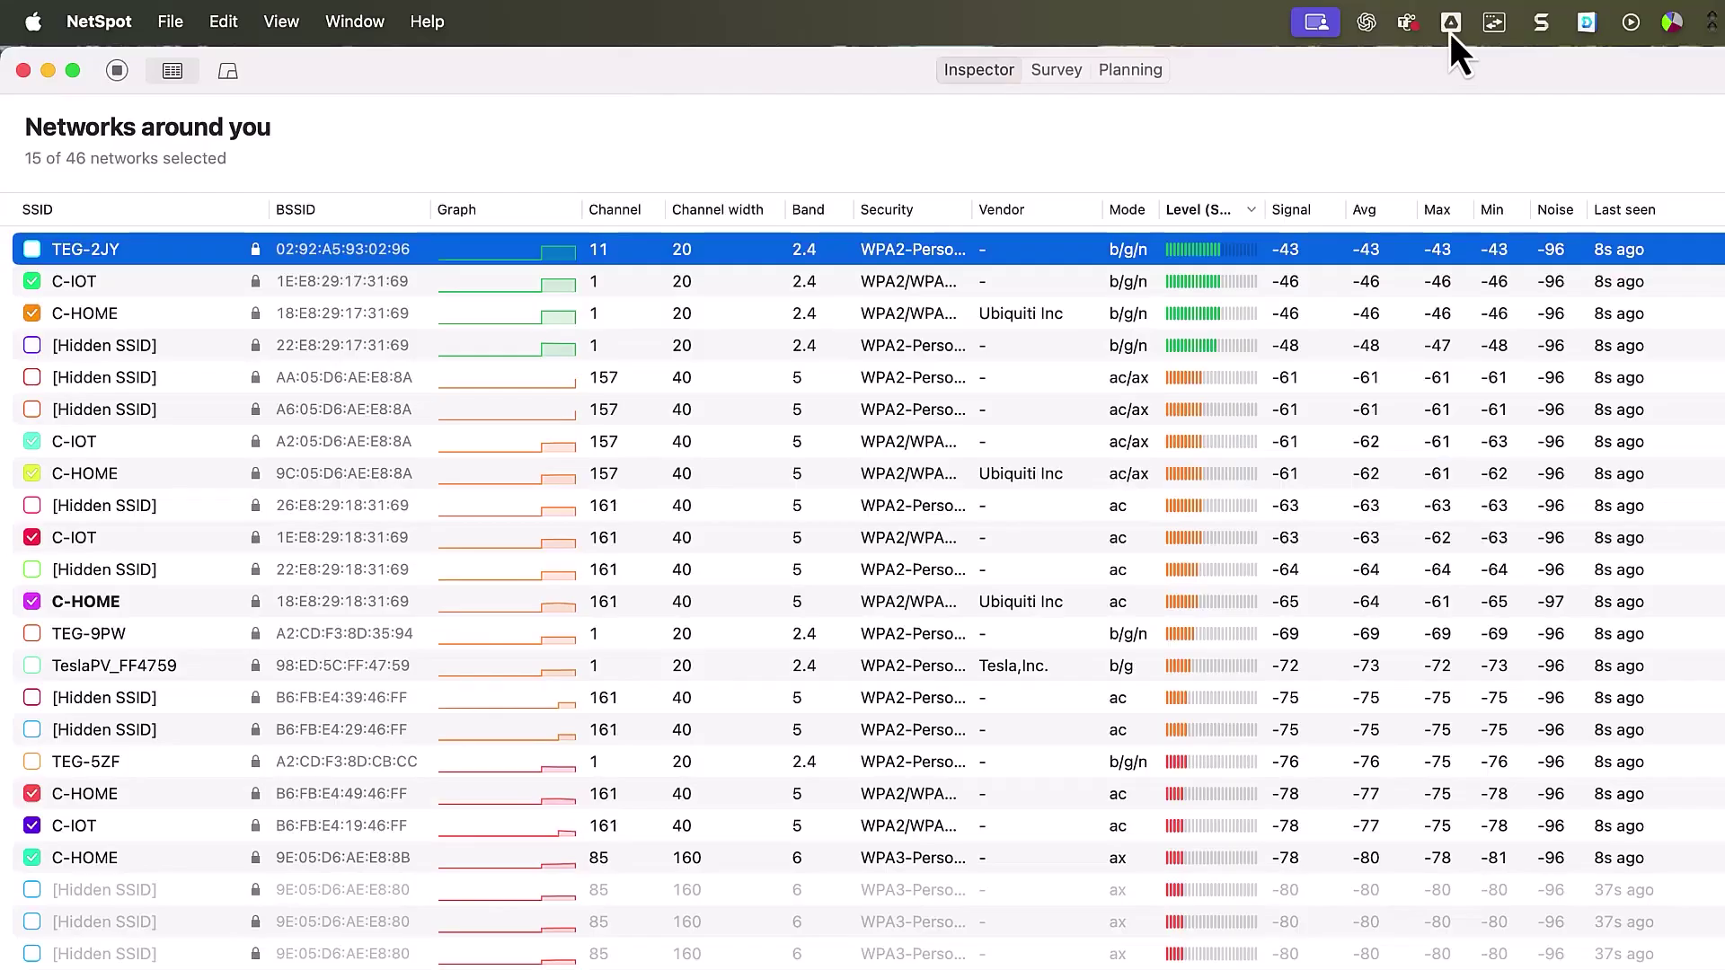
{"action": "left_click", "coordinate": [1711, 22]}
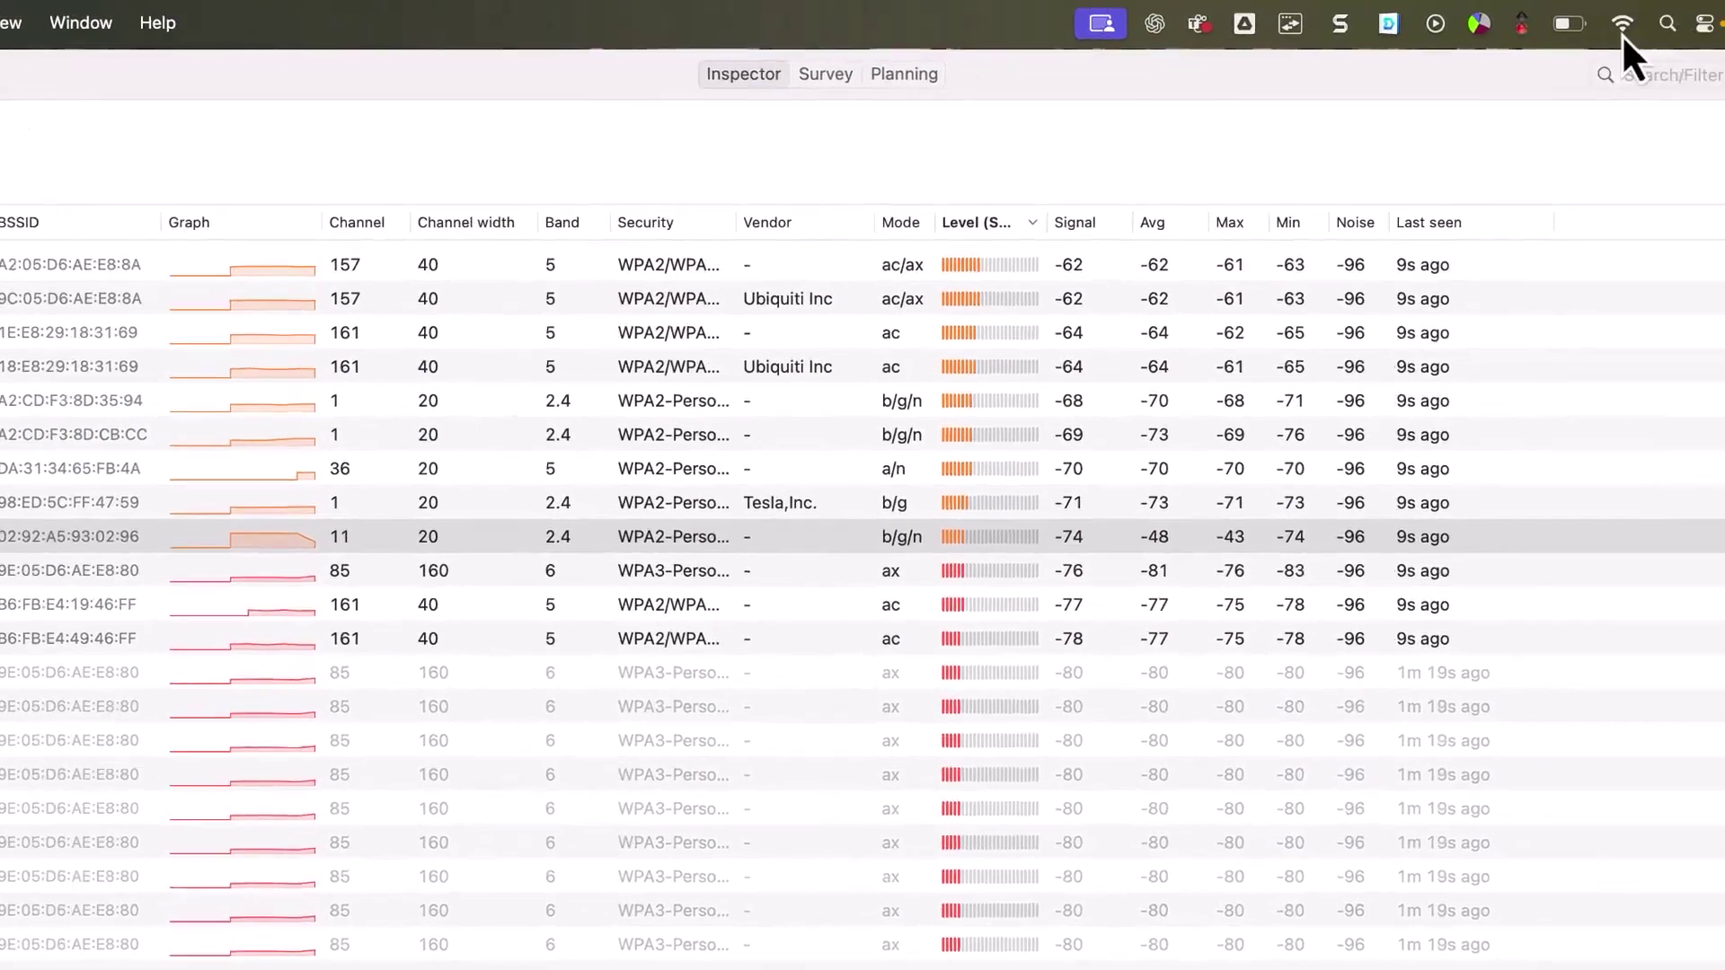
Step: Close the macOS Wi-Fi menu to get back to NetSpot's nearby-networks table
{"action": "left_click", "coordinate": [1621, 26]}
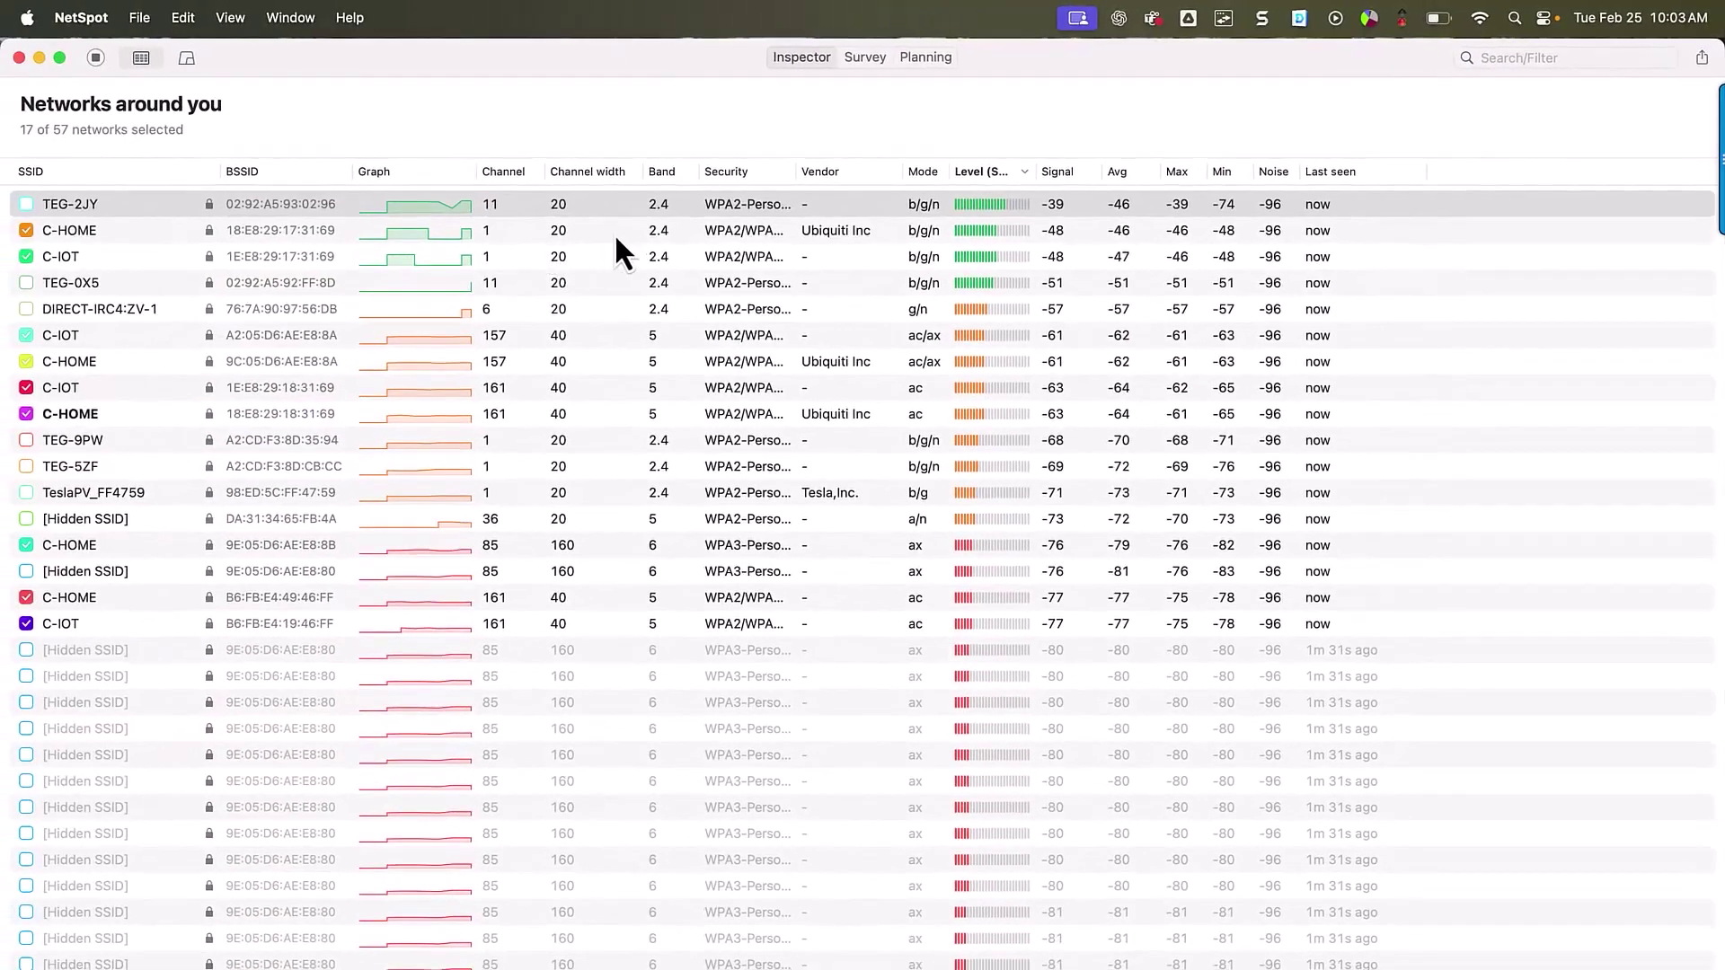
{"action": "left_click", "coordinate": [618, 233]}
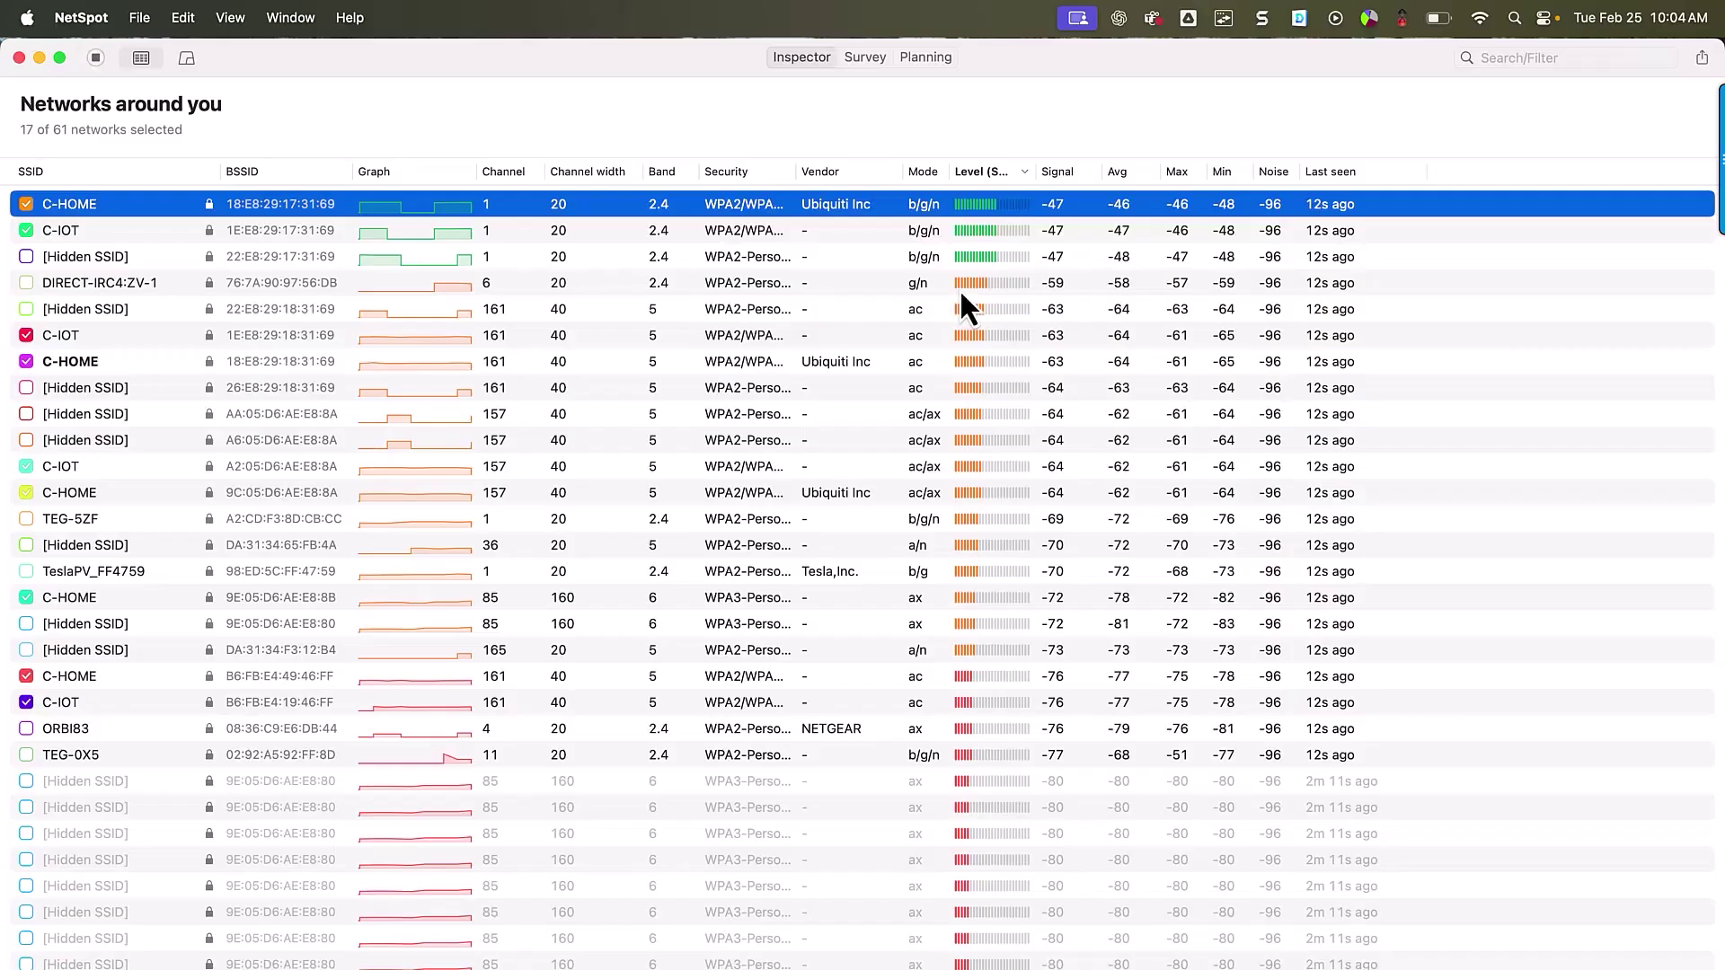
{"action": "left_click", "coordinate": [959, 286]}
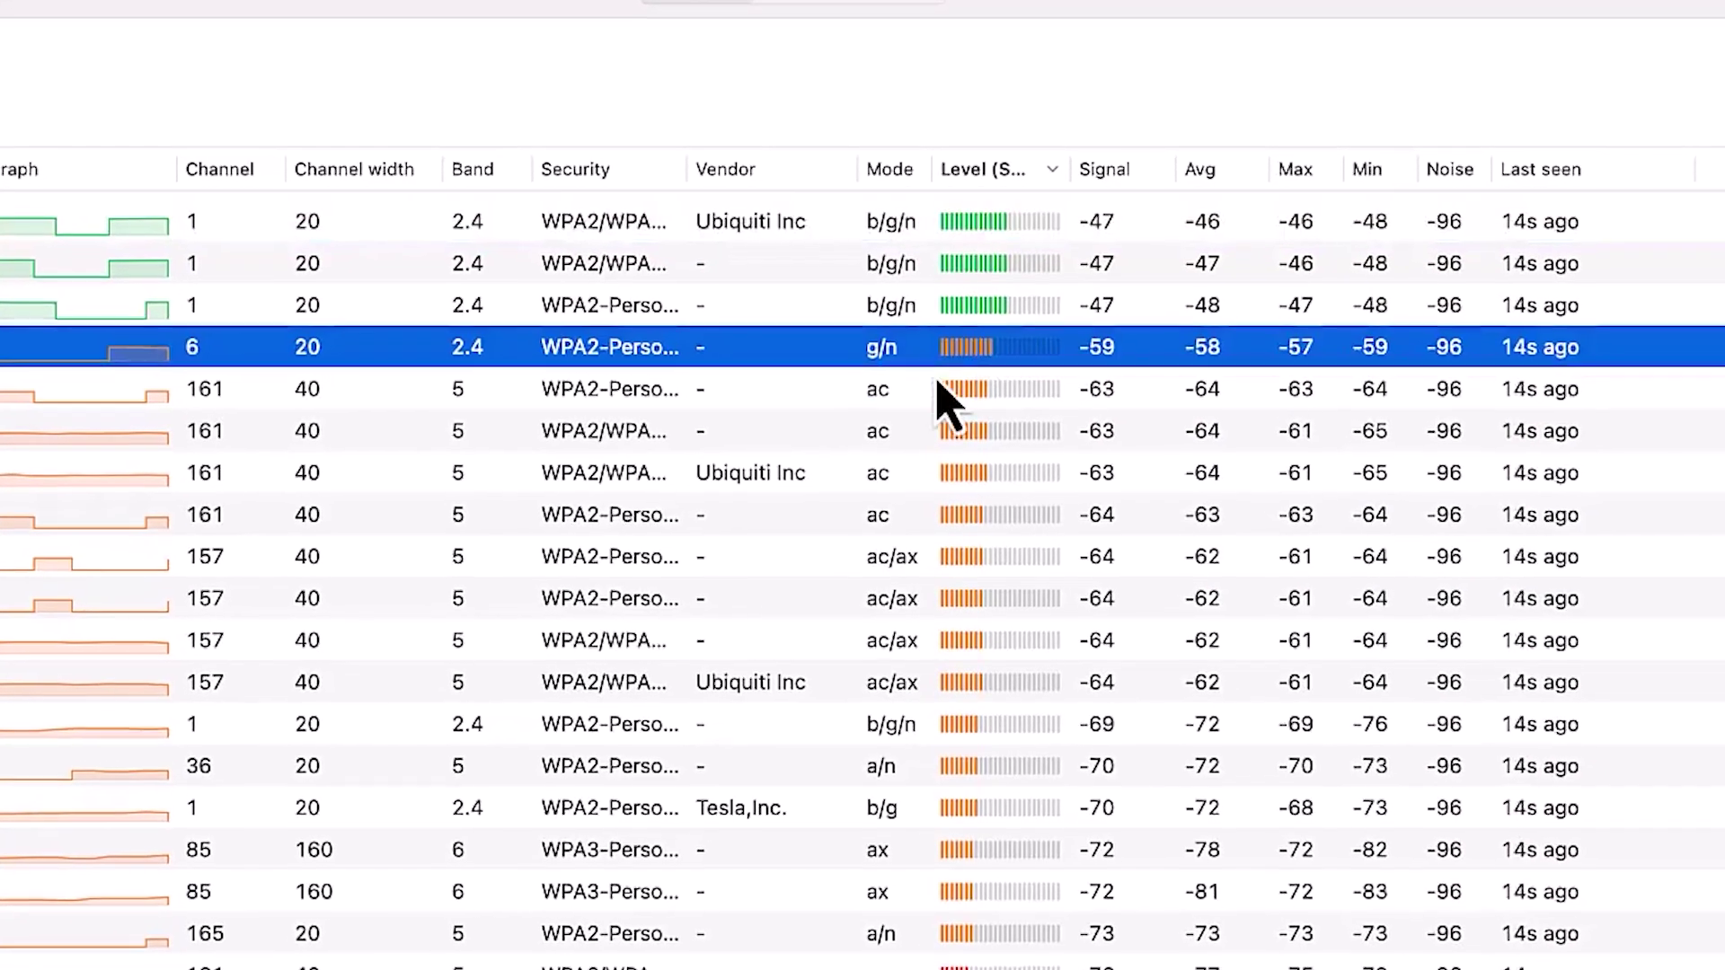
{"action": "scroll", "coordinate": [718, 402], "scroll_direction": "down", "scroll_amount": 3}
{"action": "left_click", "coordinate": [524, 310]}
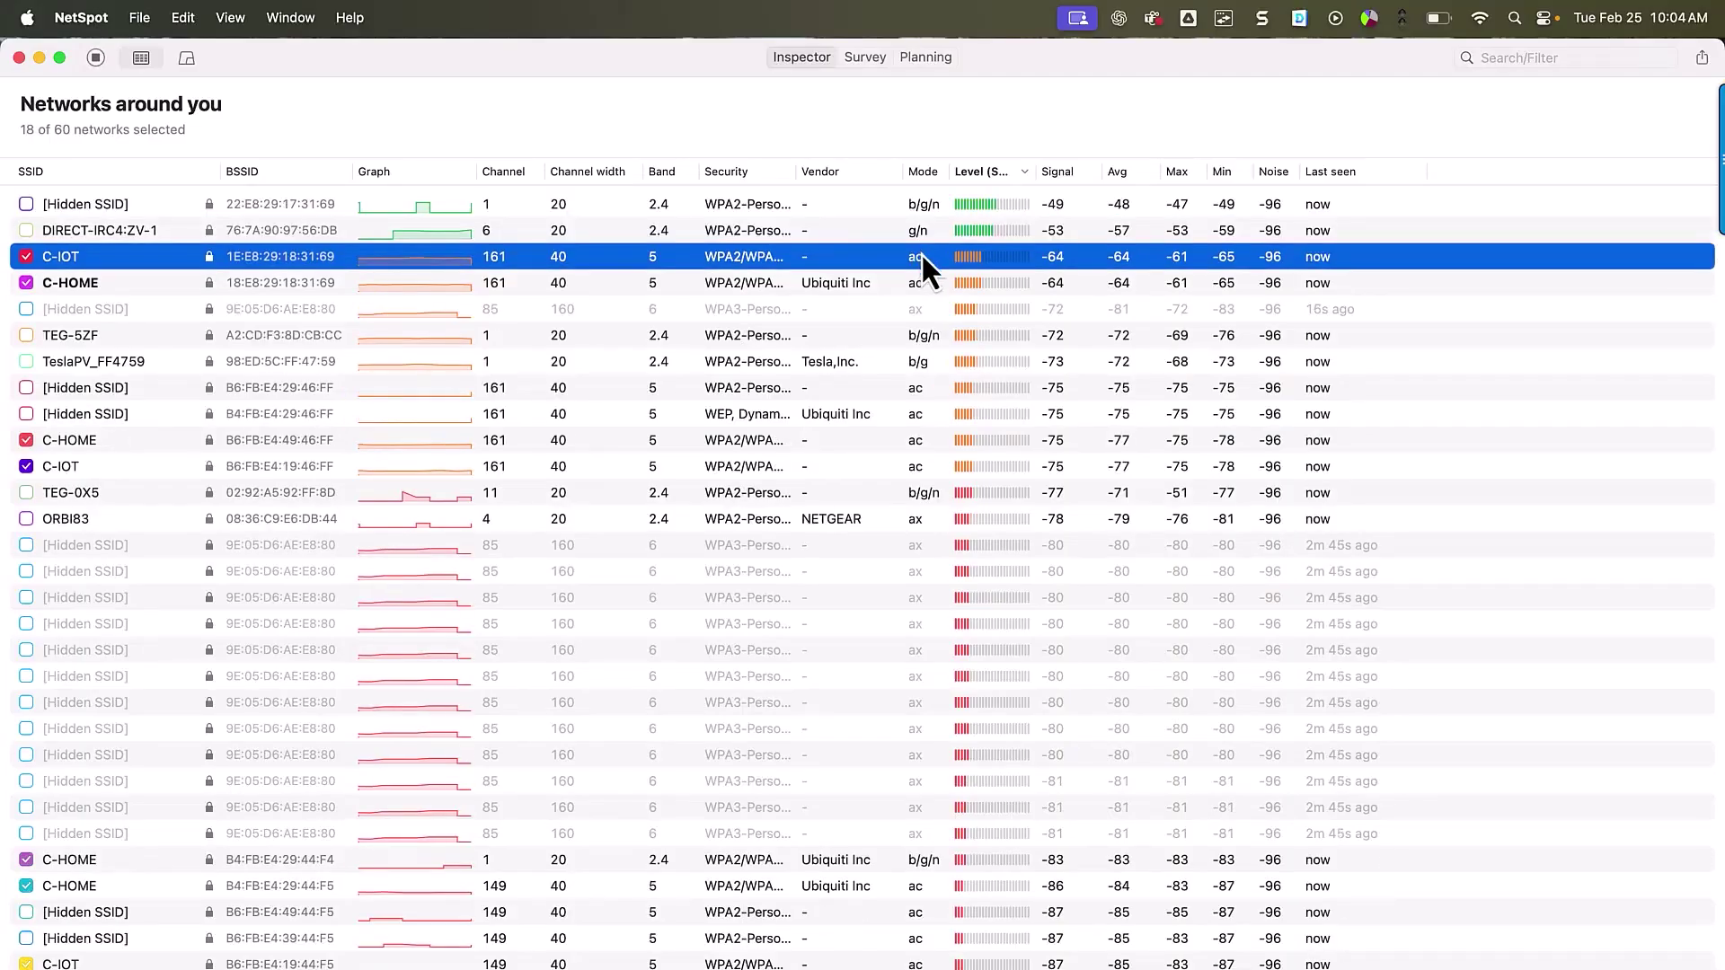
{"action": "left_click", "coordinate": [992, 236]}
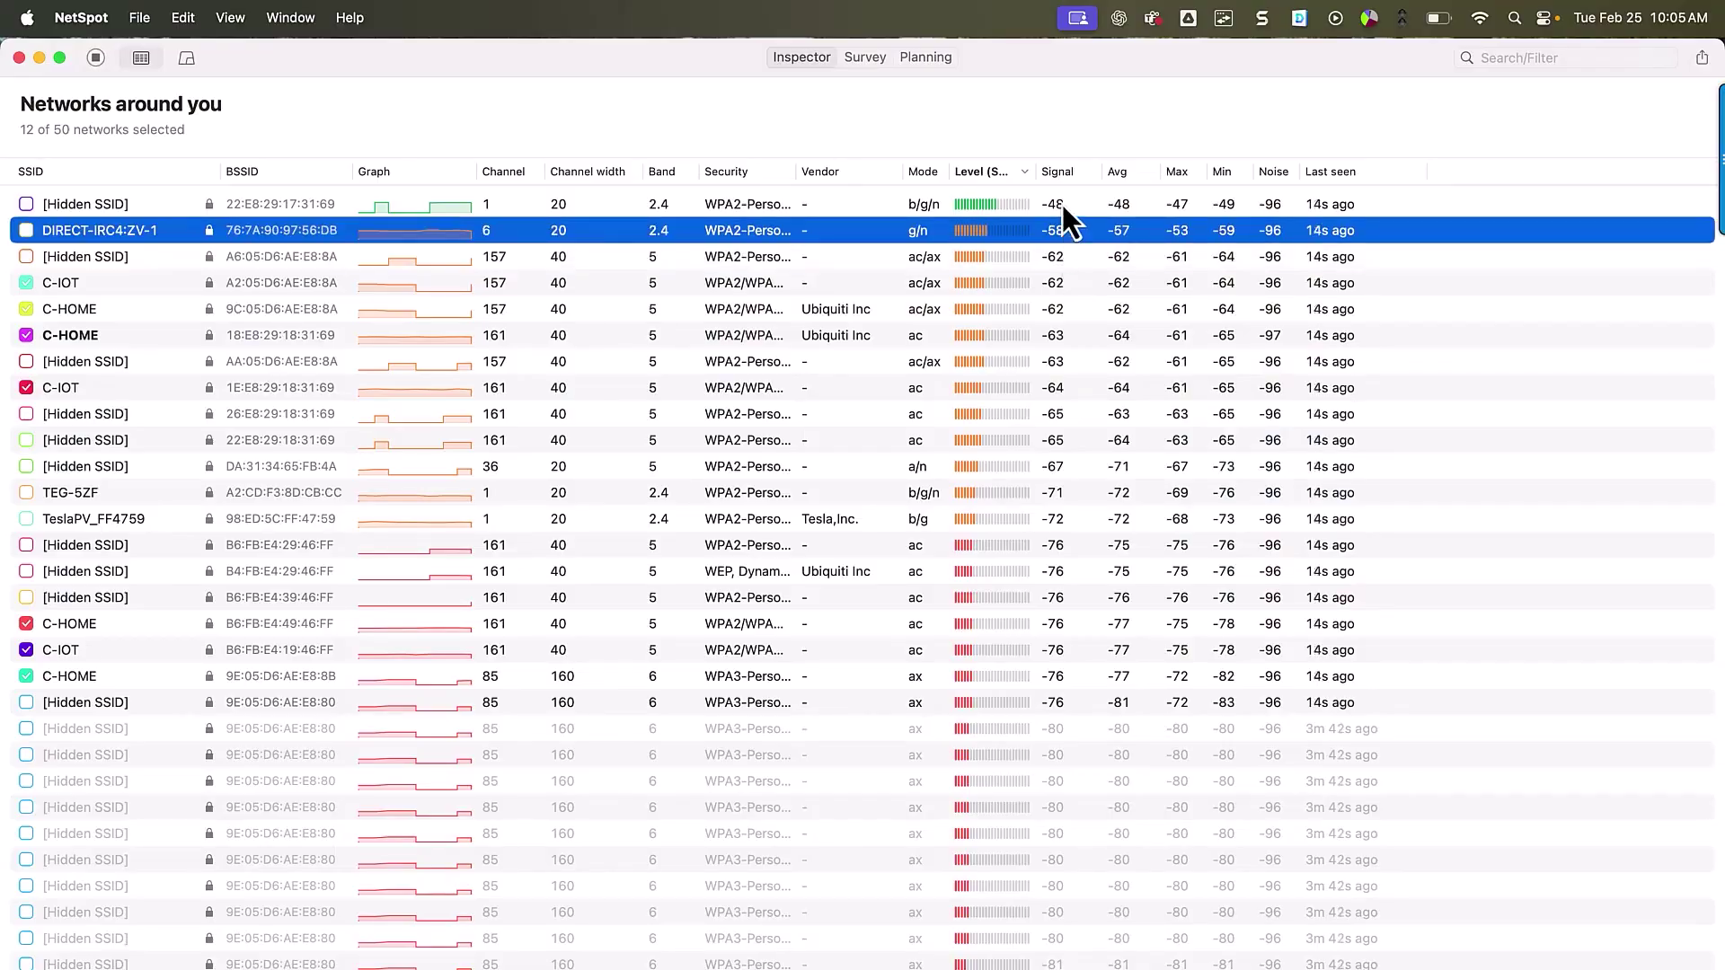
{"action": "left_click", "coordinate": [1062, 207]}
{"action": "left_click", "coordinate": [1059, 251]}
{"action": "left_click", "coordinate": [1077, 212]}
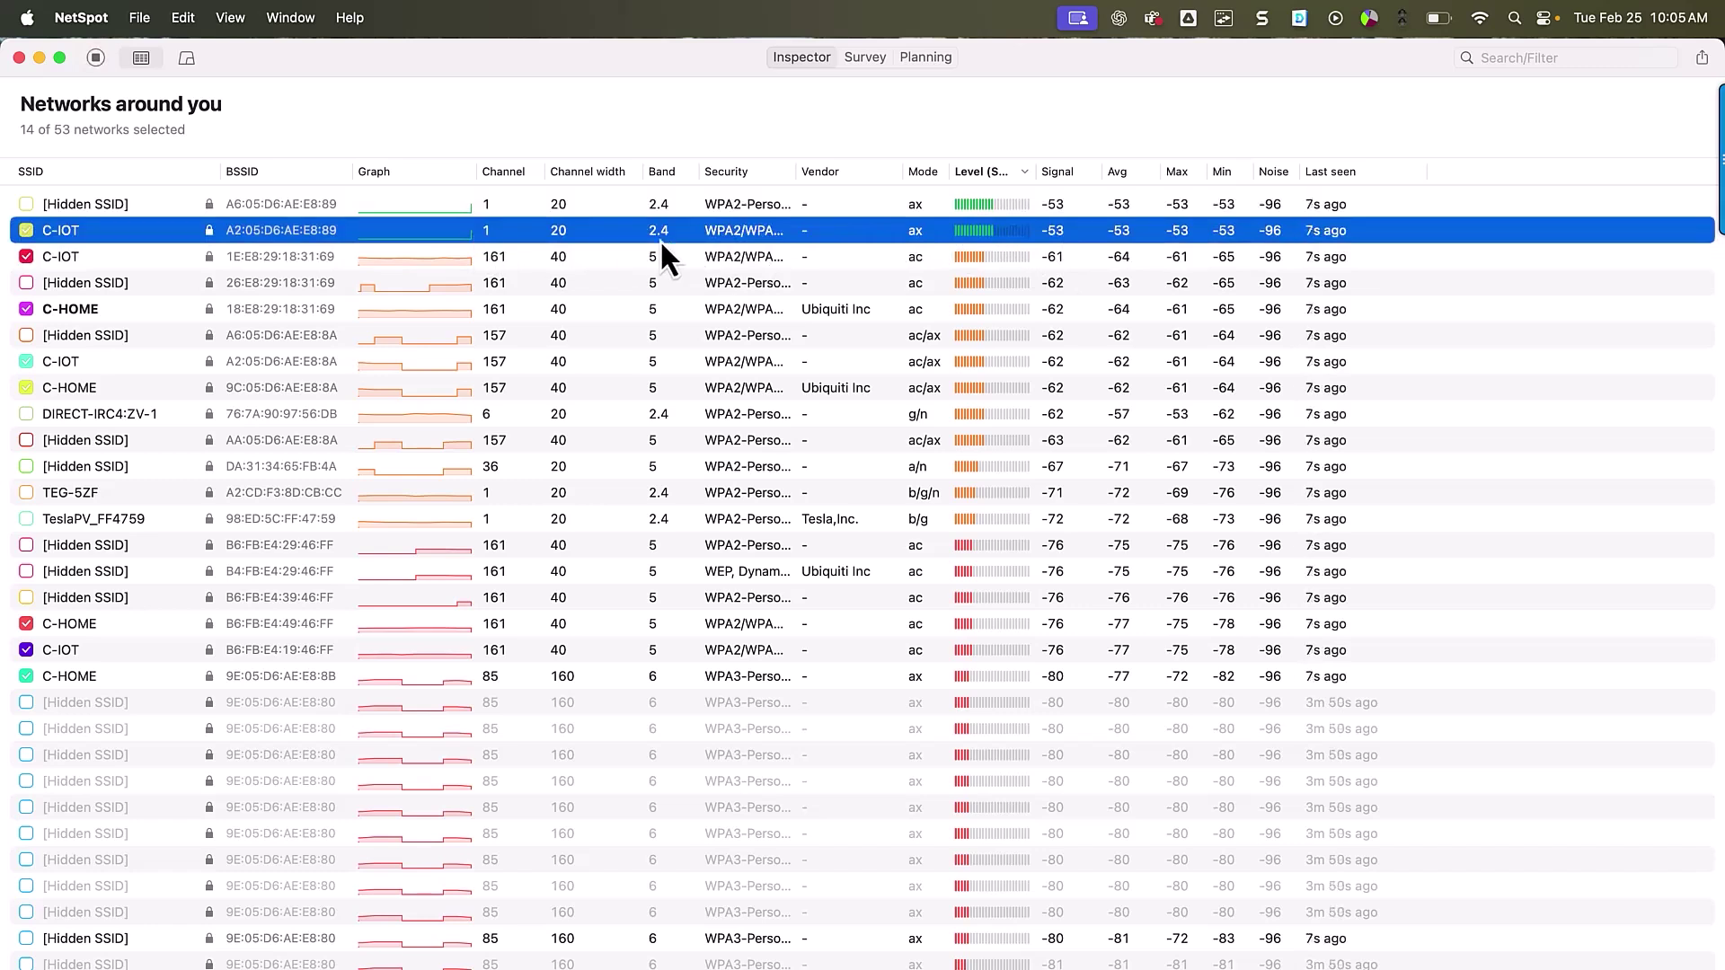
{"action": "left_click", "coordinate": [1003, 279]}
{"action": "left_click", "coordinate": [1012, 270]}
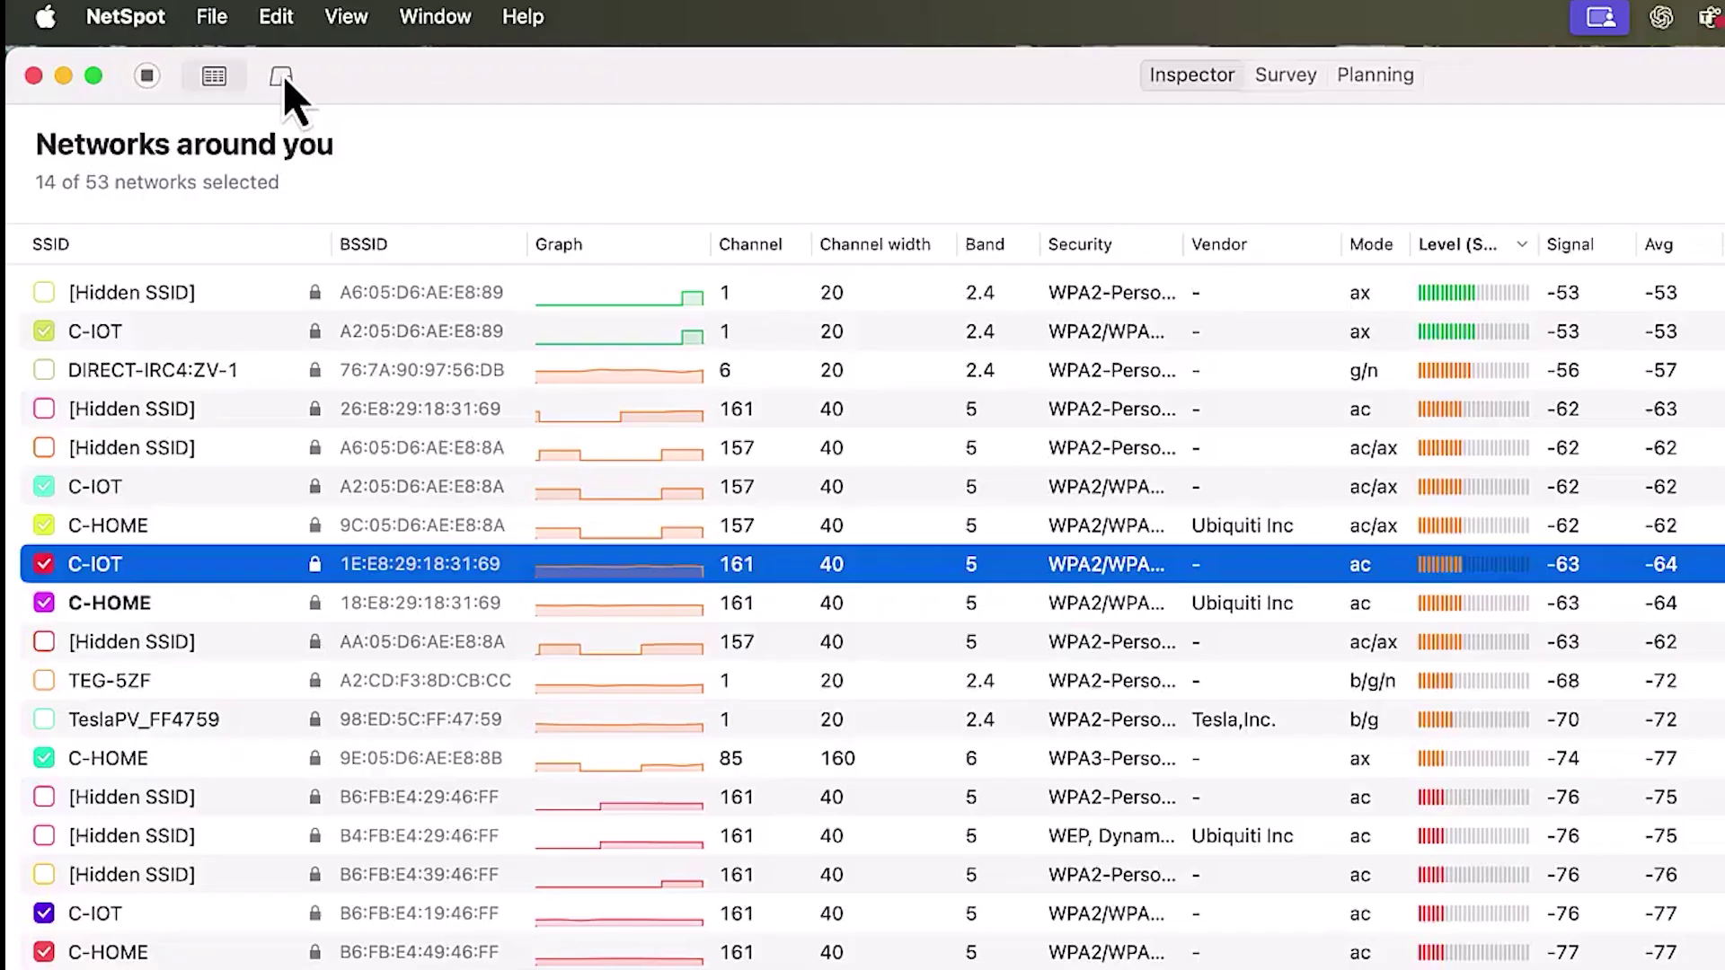
Step: Show the Signal strength and Noise graph and highlight the C-HOME network's trace
{"action": "left_click", "coordinate": [283, 77]}
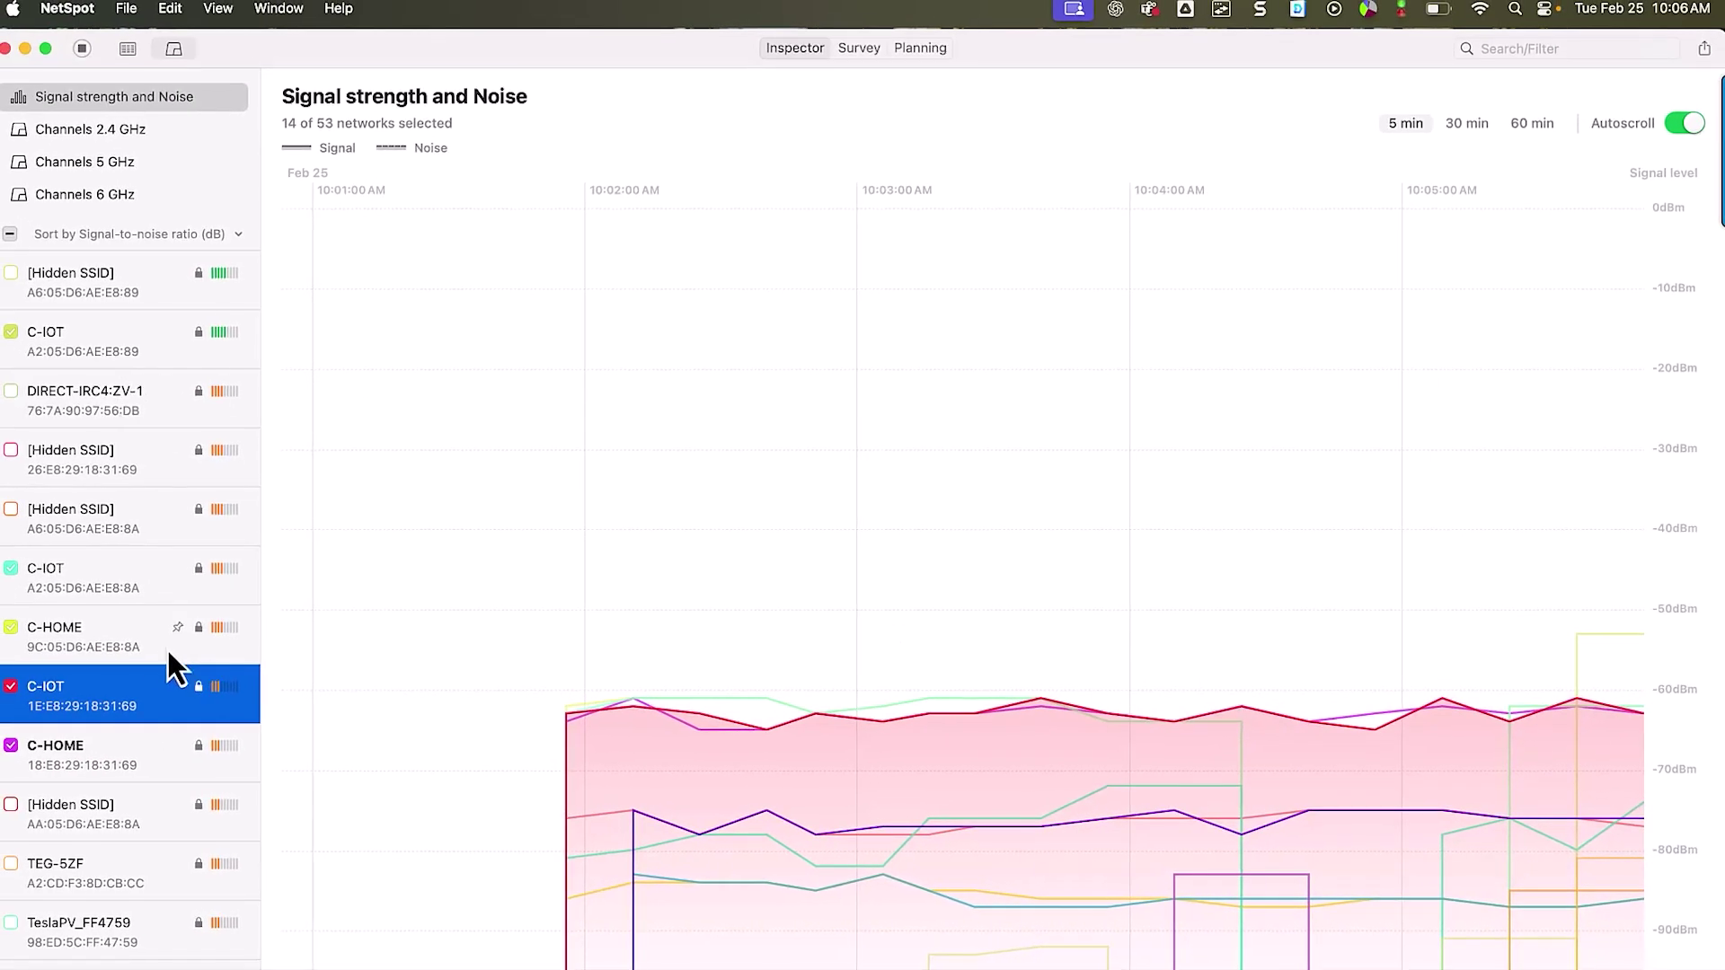
{"action": "left_click", "coordinate": [147, 644]}
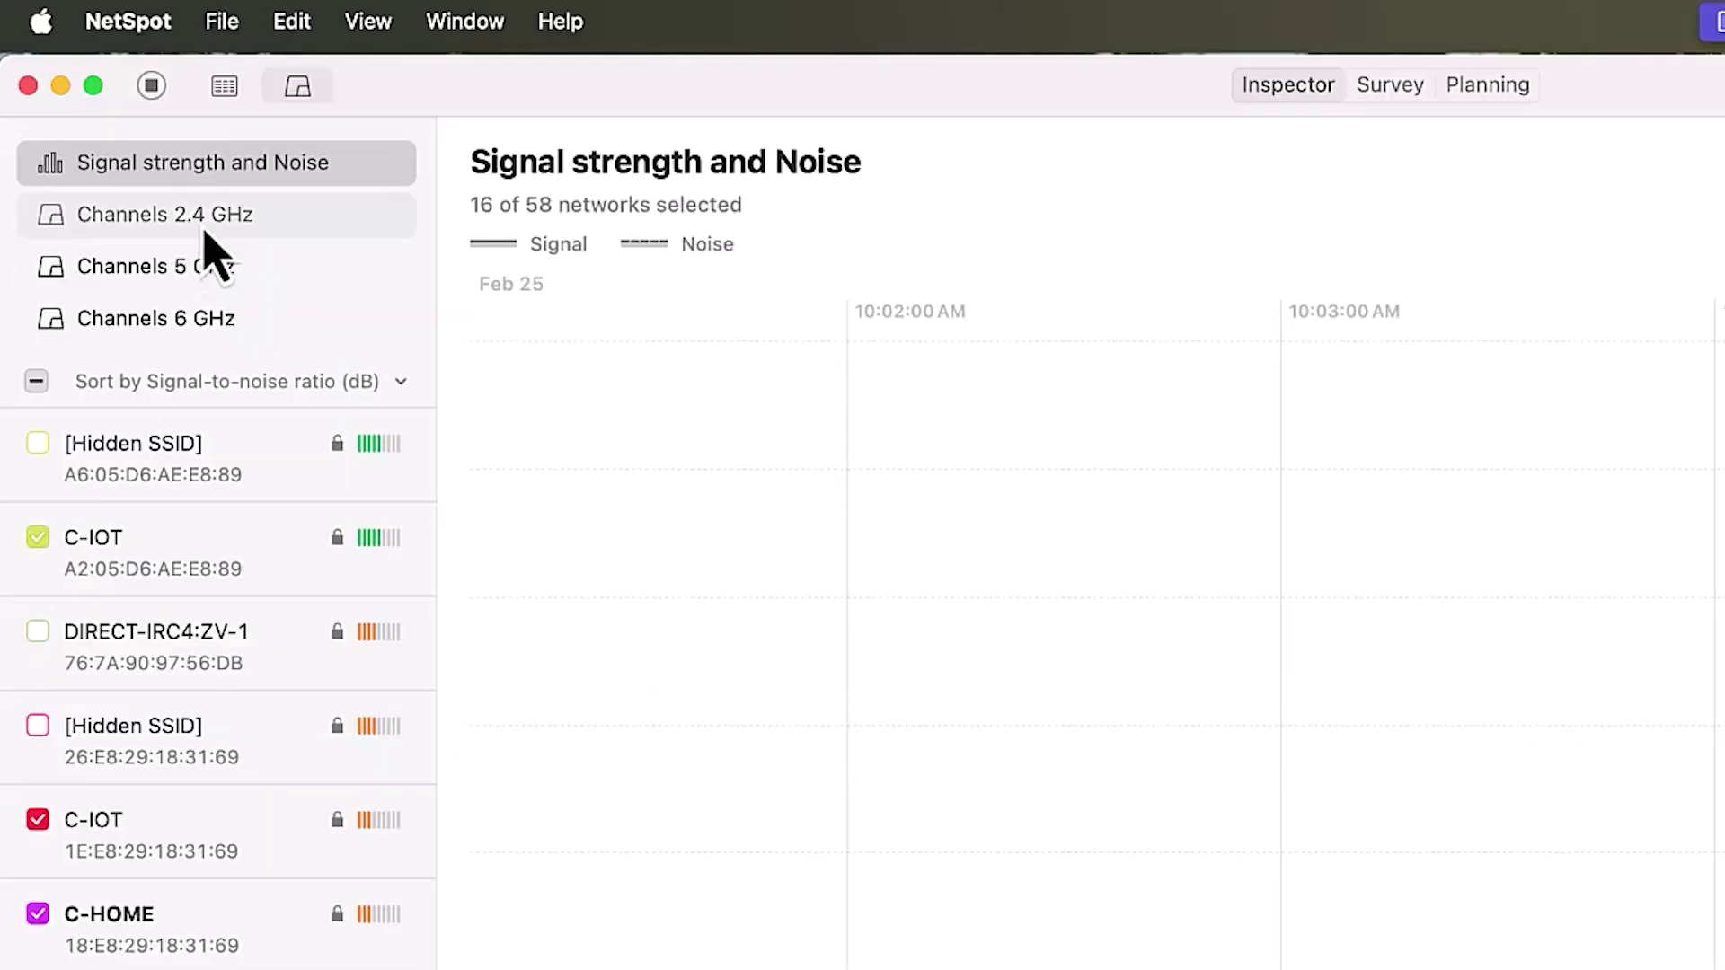
Step: Show the 5 GHz channel usage chart and pick the C-IOT network in it
{"action": "left_click", "coordinate": [189, 287]}
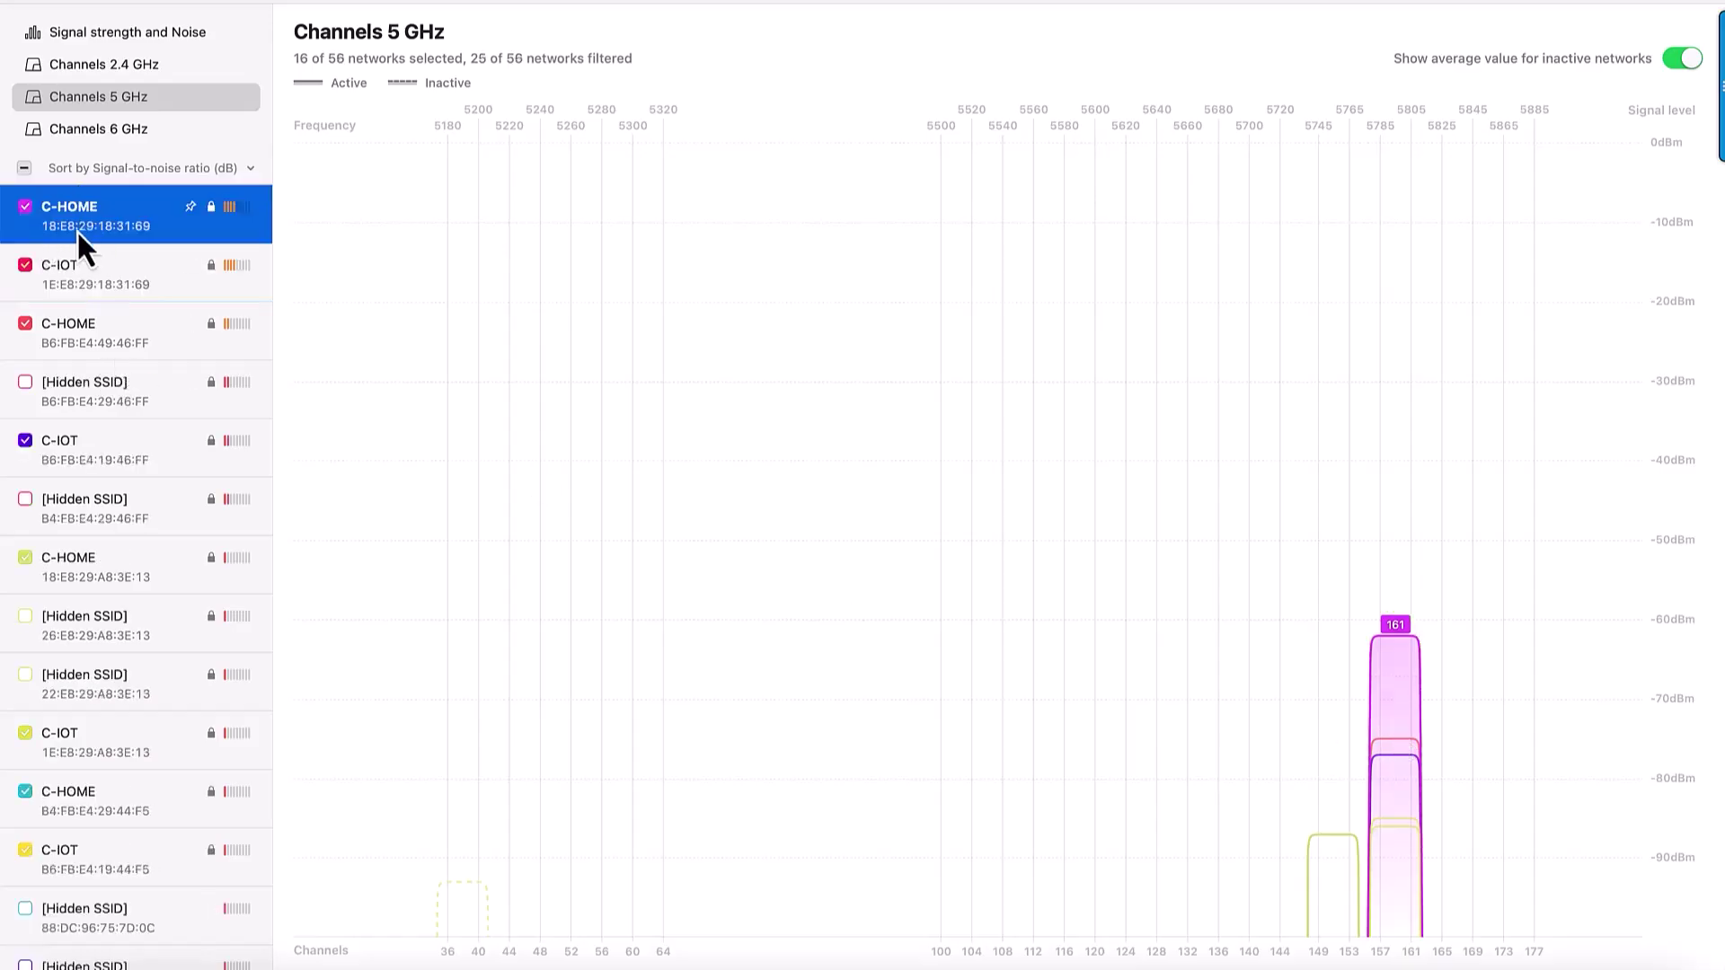
{"action": "left_click", "coordinate": [106, 274]}
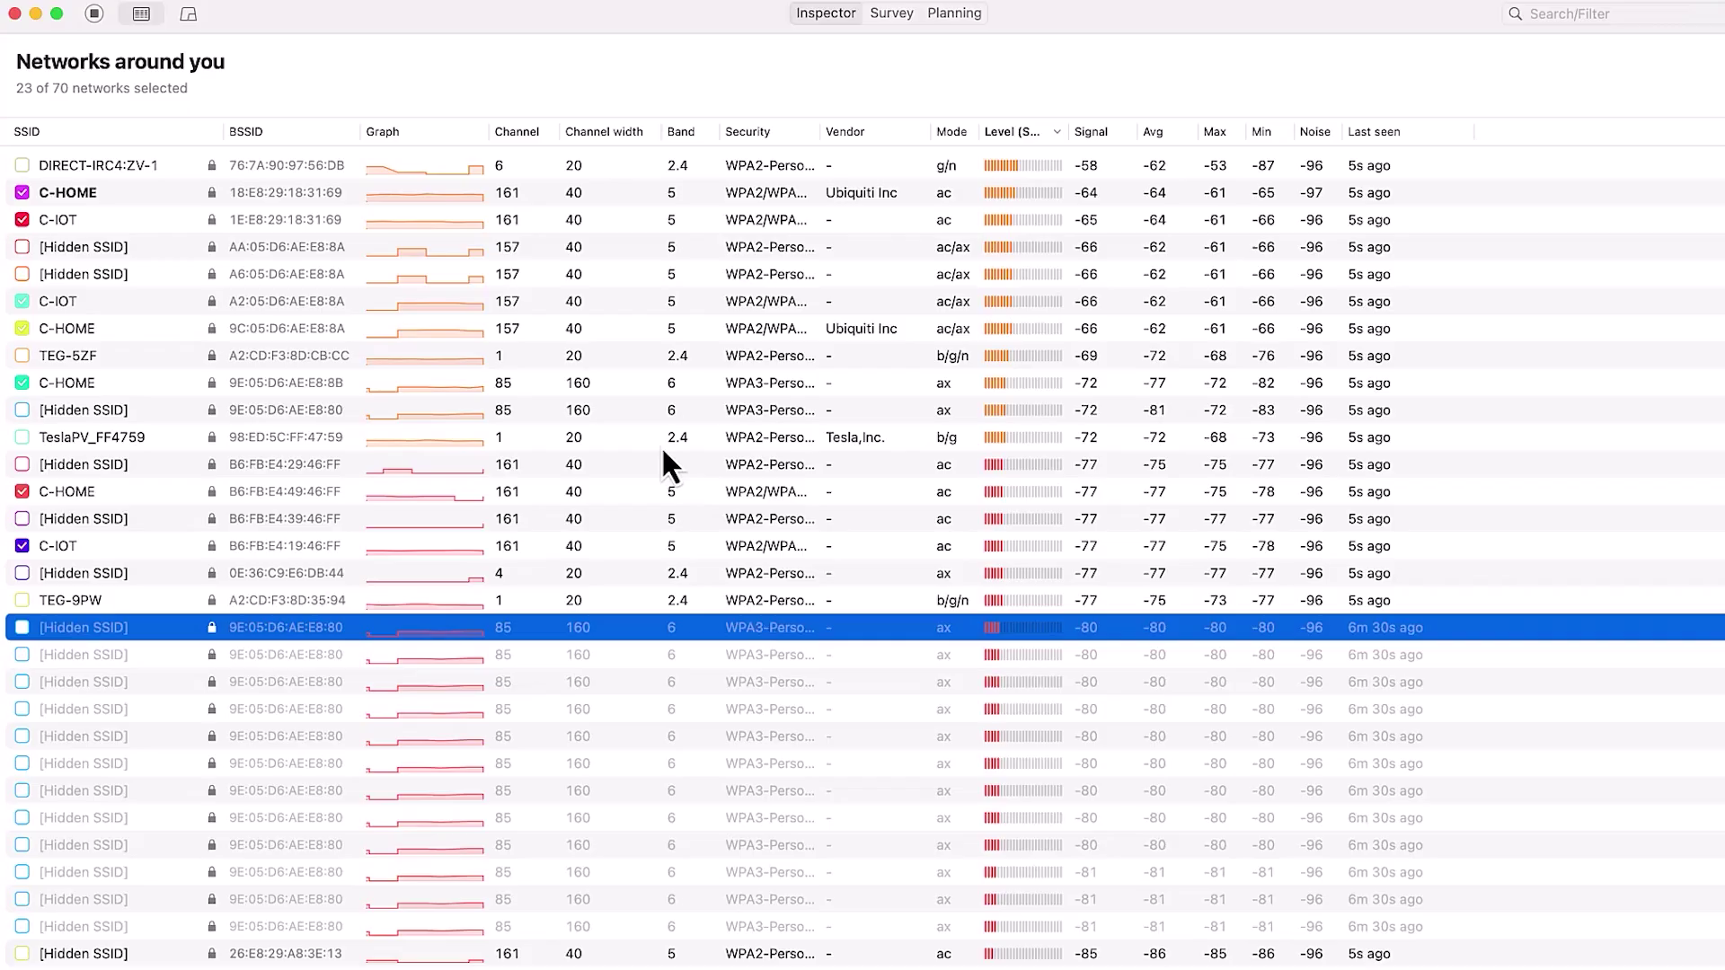
Step: Add a band filter showing only 6 GHz networks in the Inspector table
{"action": "left_click", "coordinate": [1573, 15]}
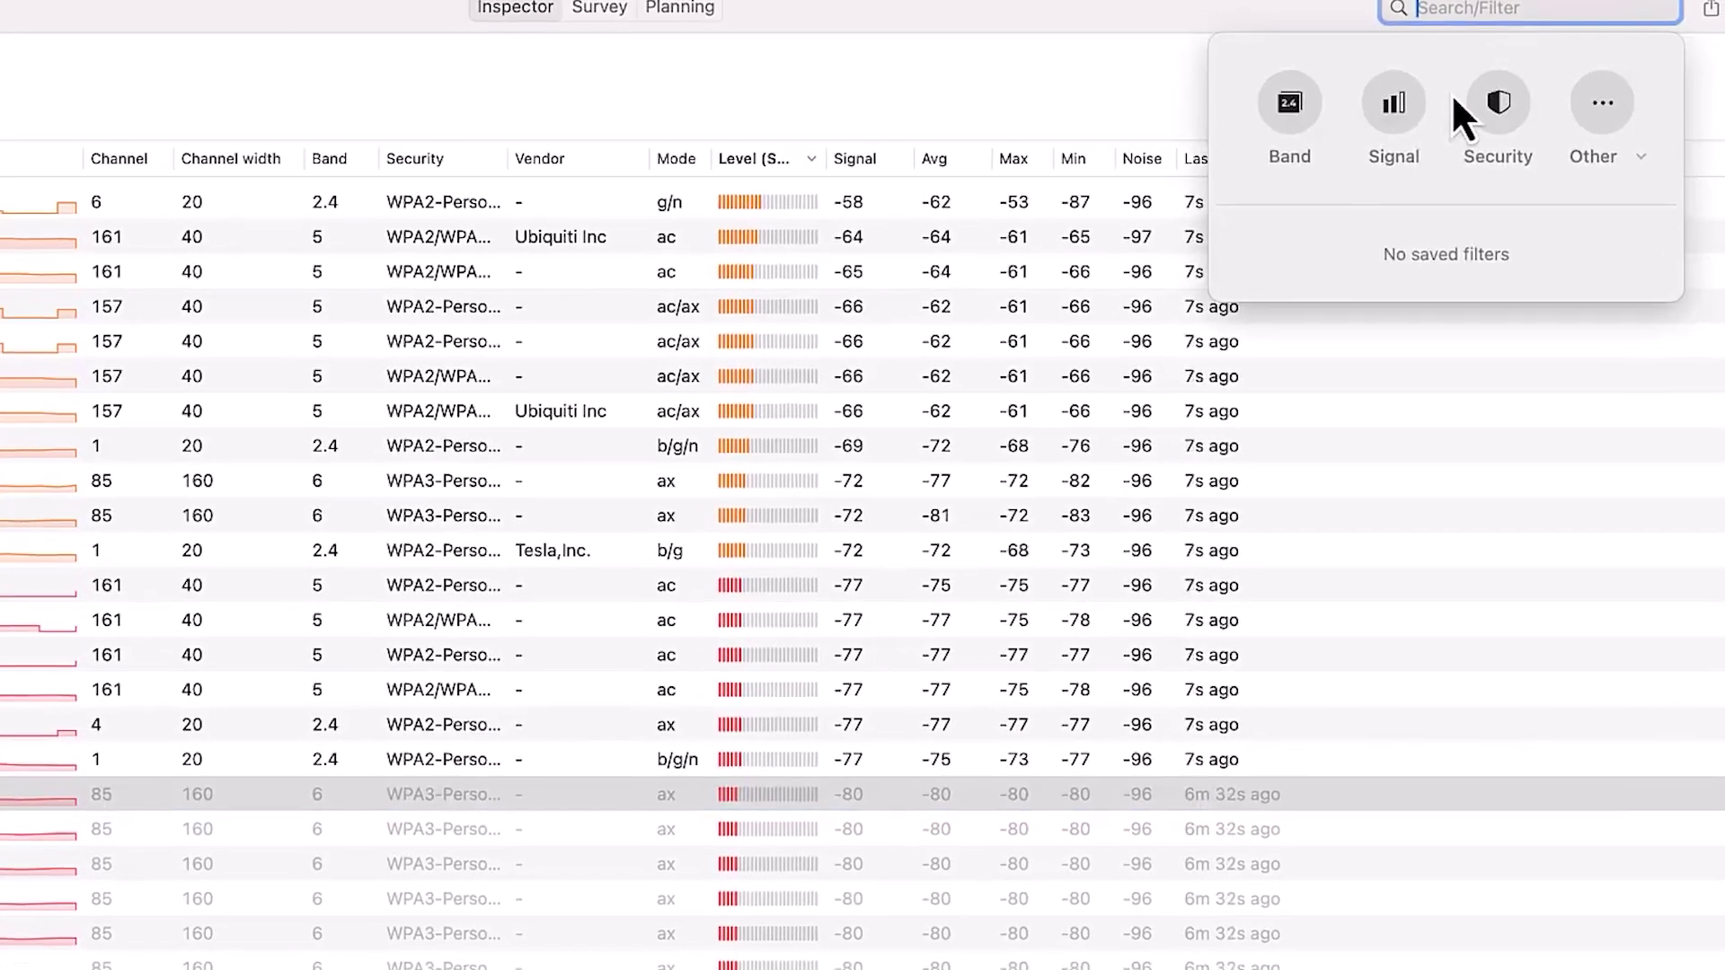
{"action": "left_click", "coordinate": [1272, 112]}
{"action": "left_click", "coordinate": [1457, 115]}
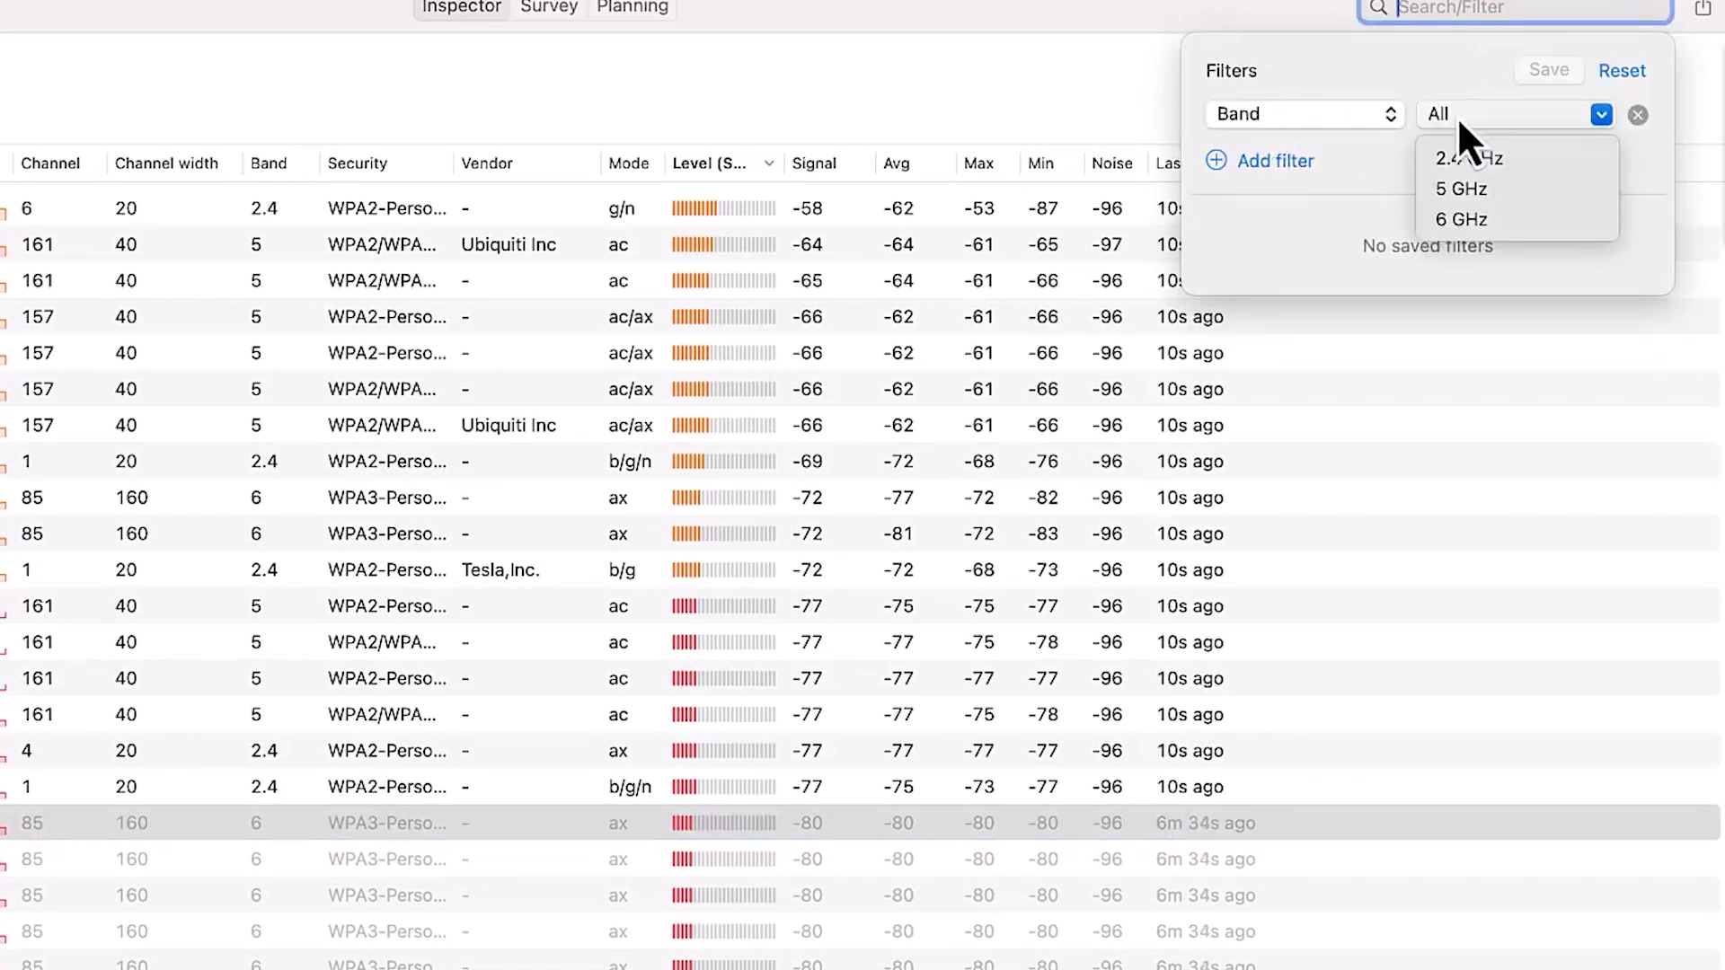
{"action": "left_click", "coordinate": [1455, 229]}
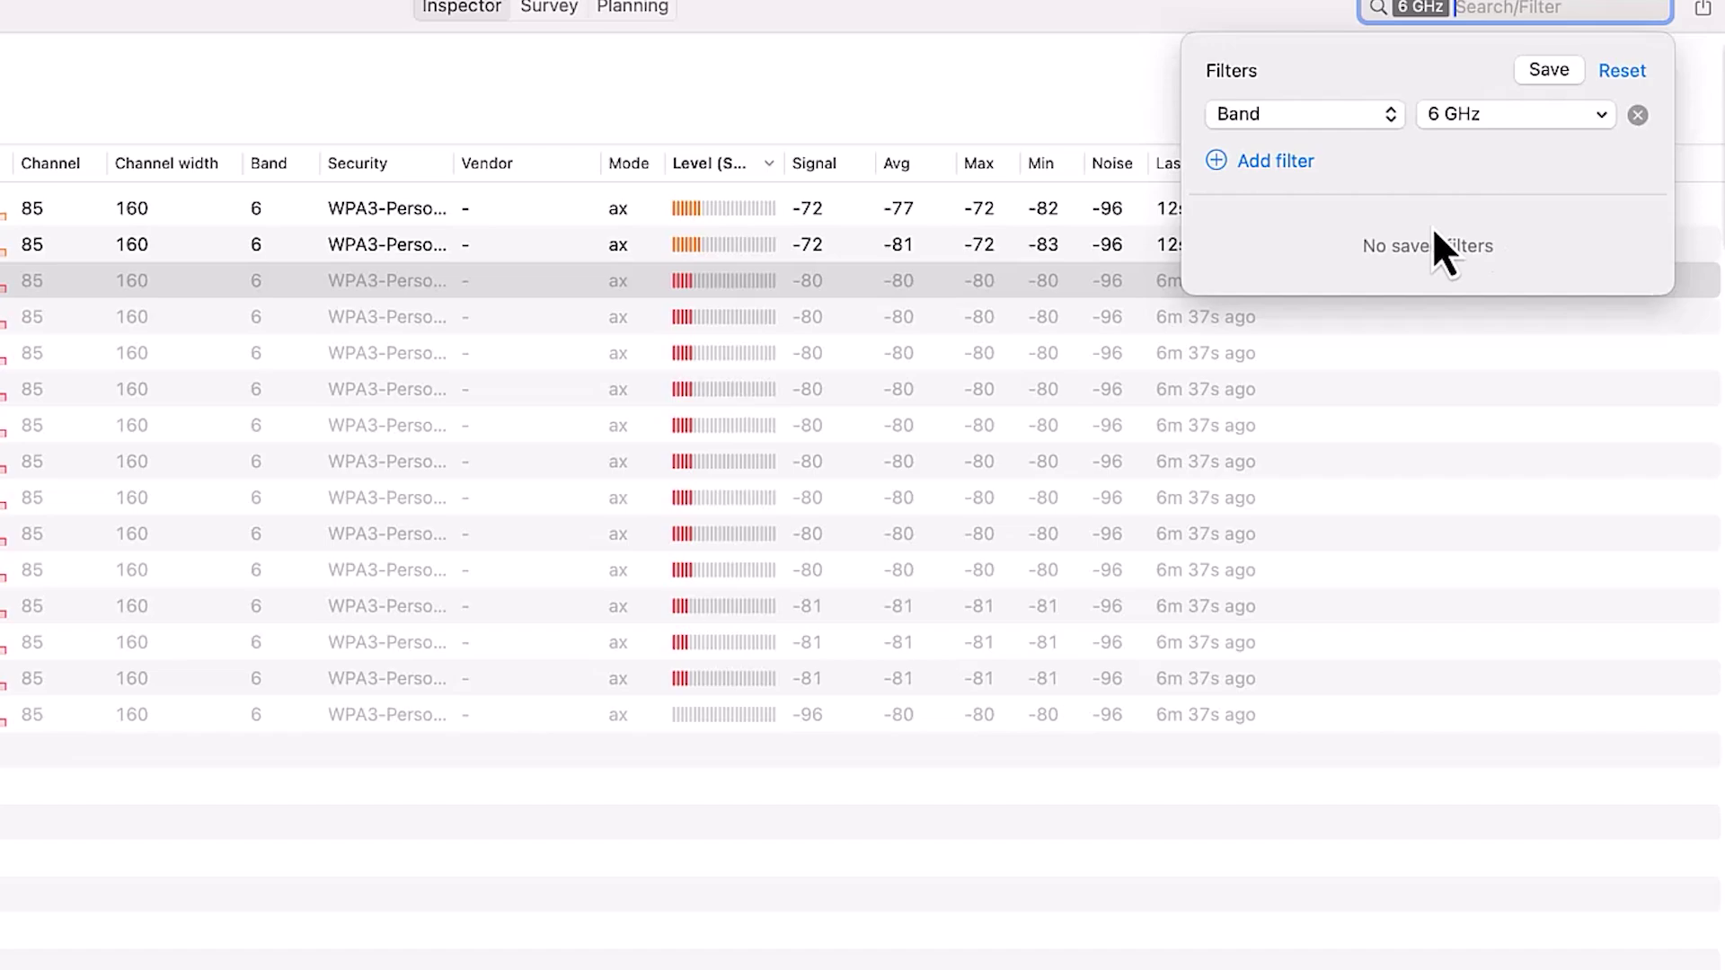
{"action": "left_click", "coordinate": [435, 208]}
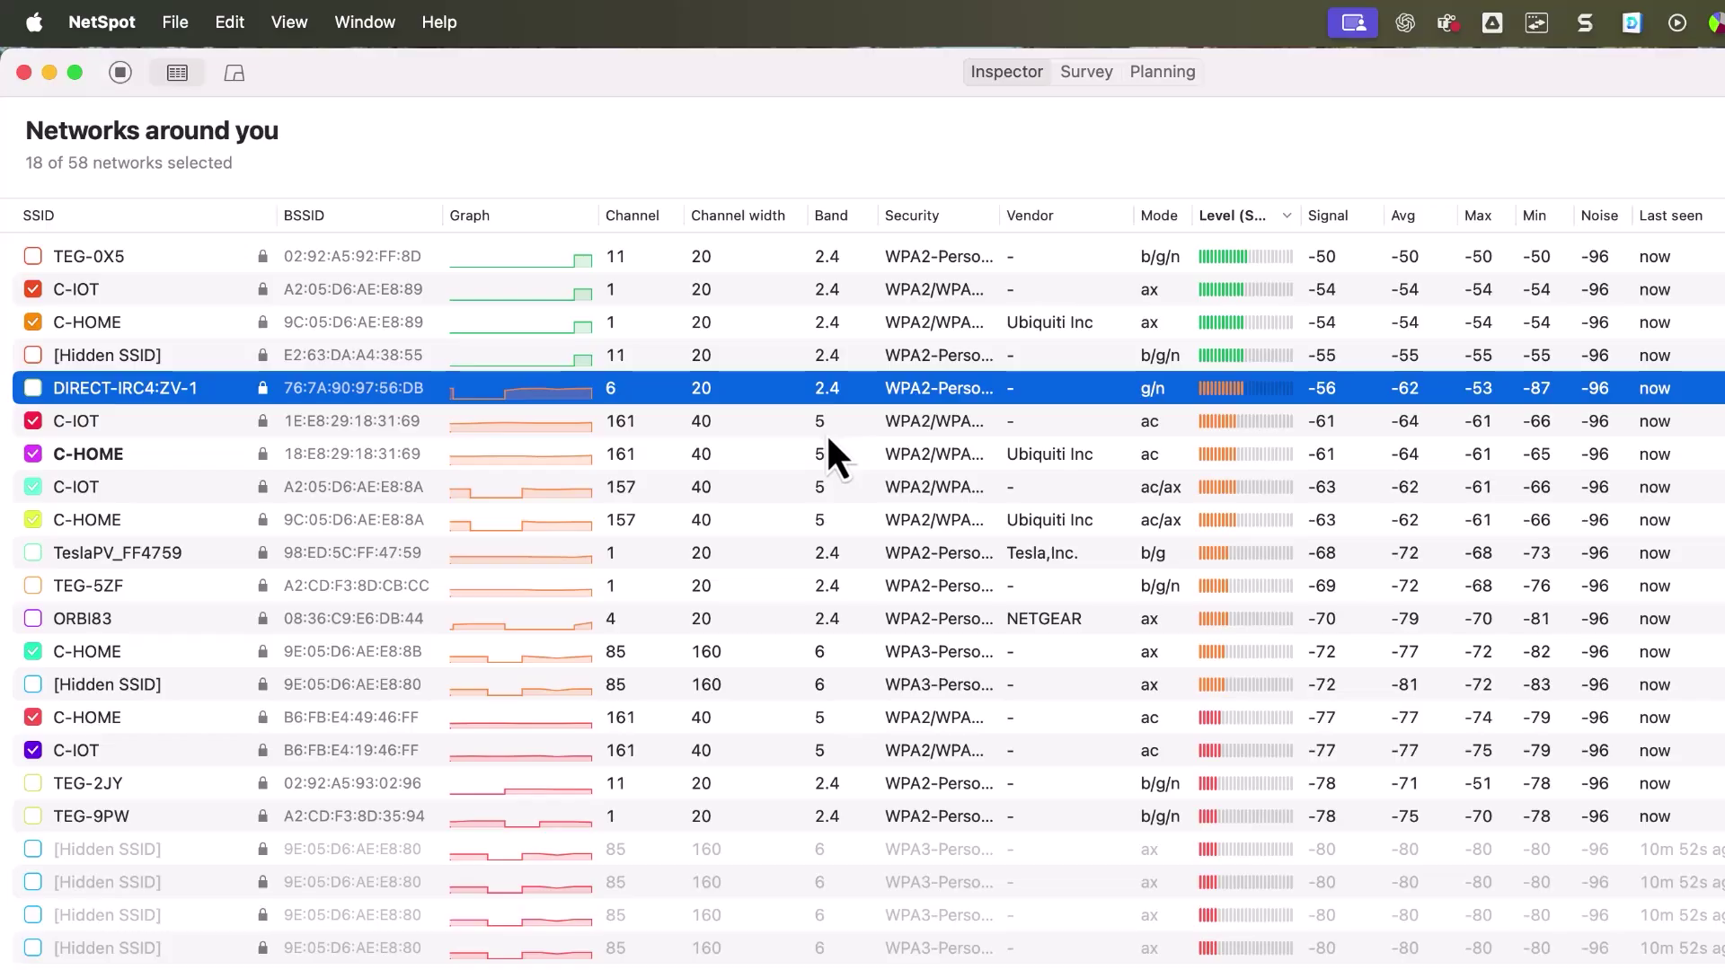
{"action": "key", "text": "Down"}
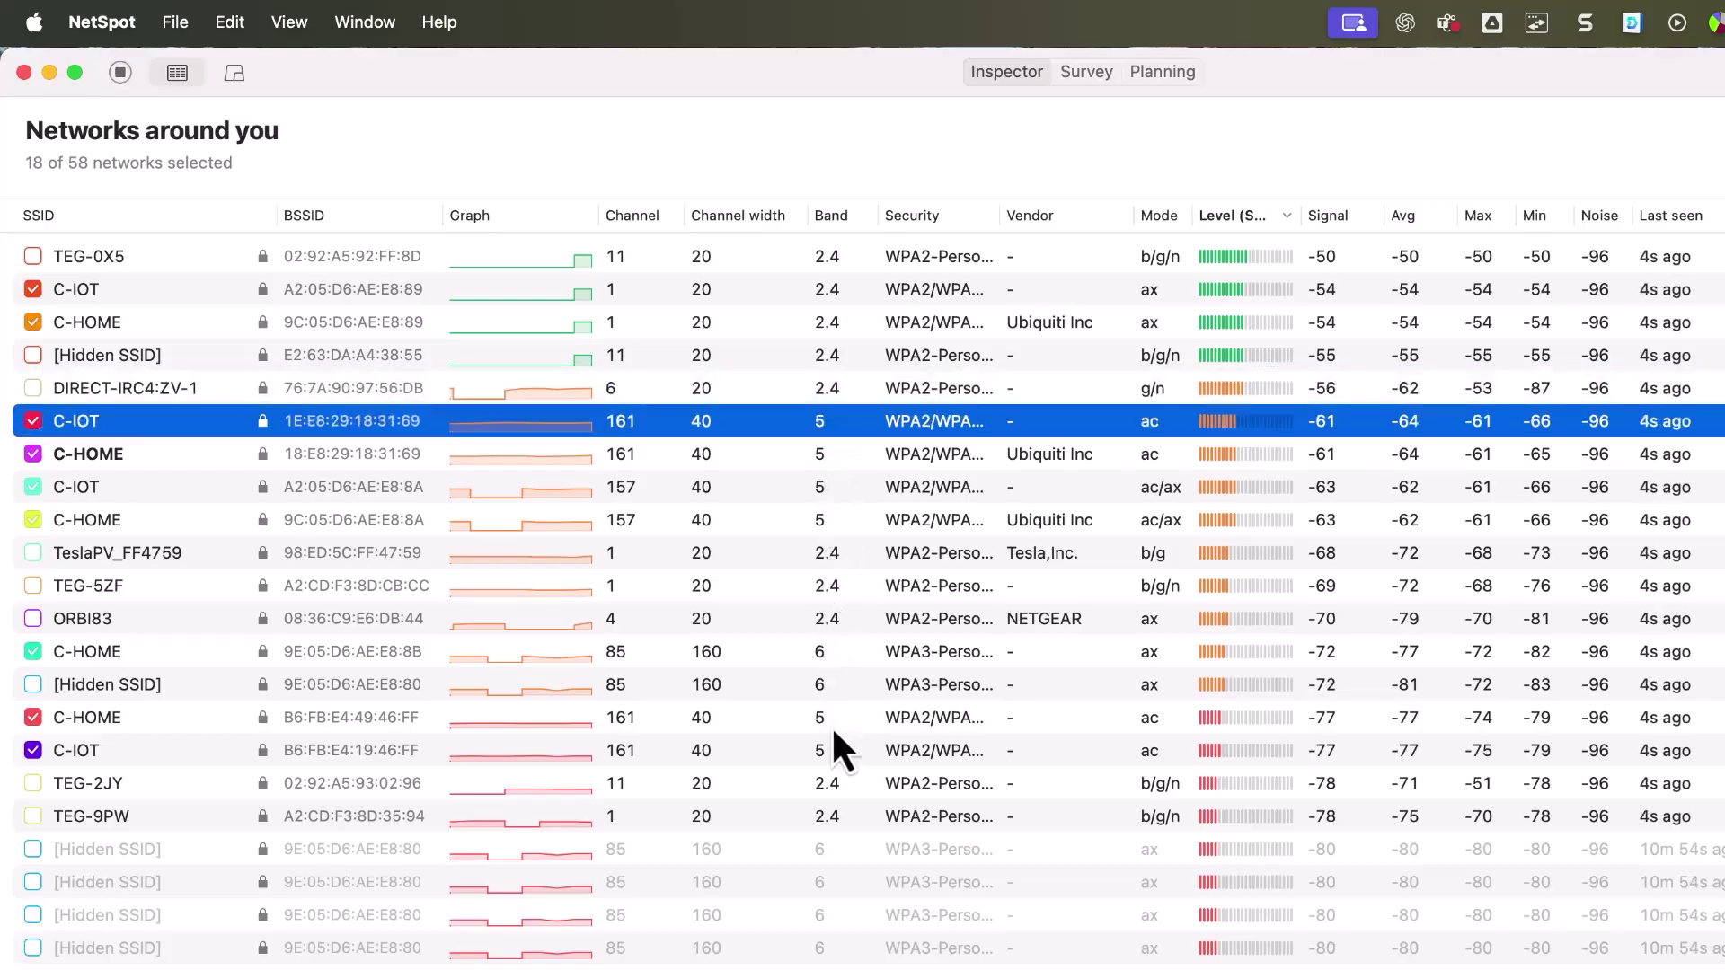
{"action": "left_click", "coordinate": [832, 906]}
{"action": "scroll", "coordinate": [832, 904], "scroll_direction": "down", "scroll_amount": 10}
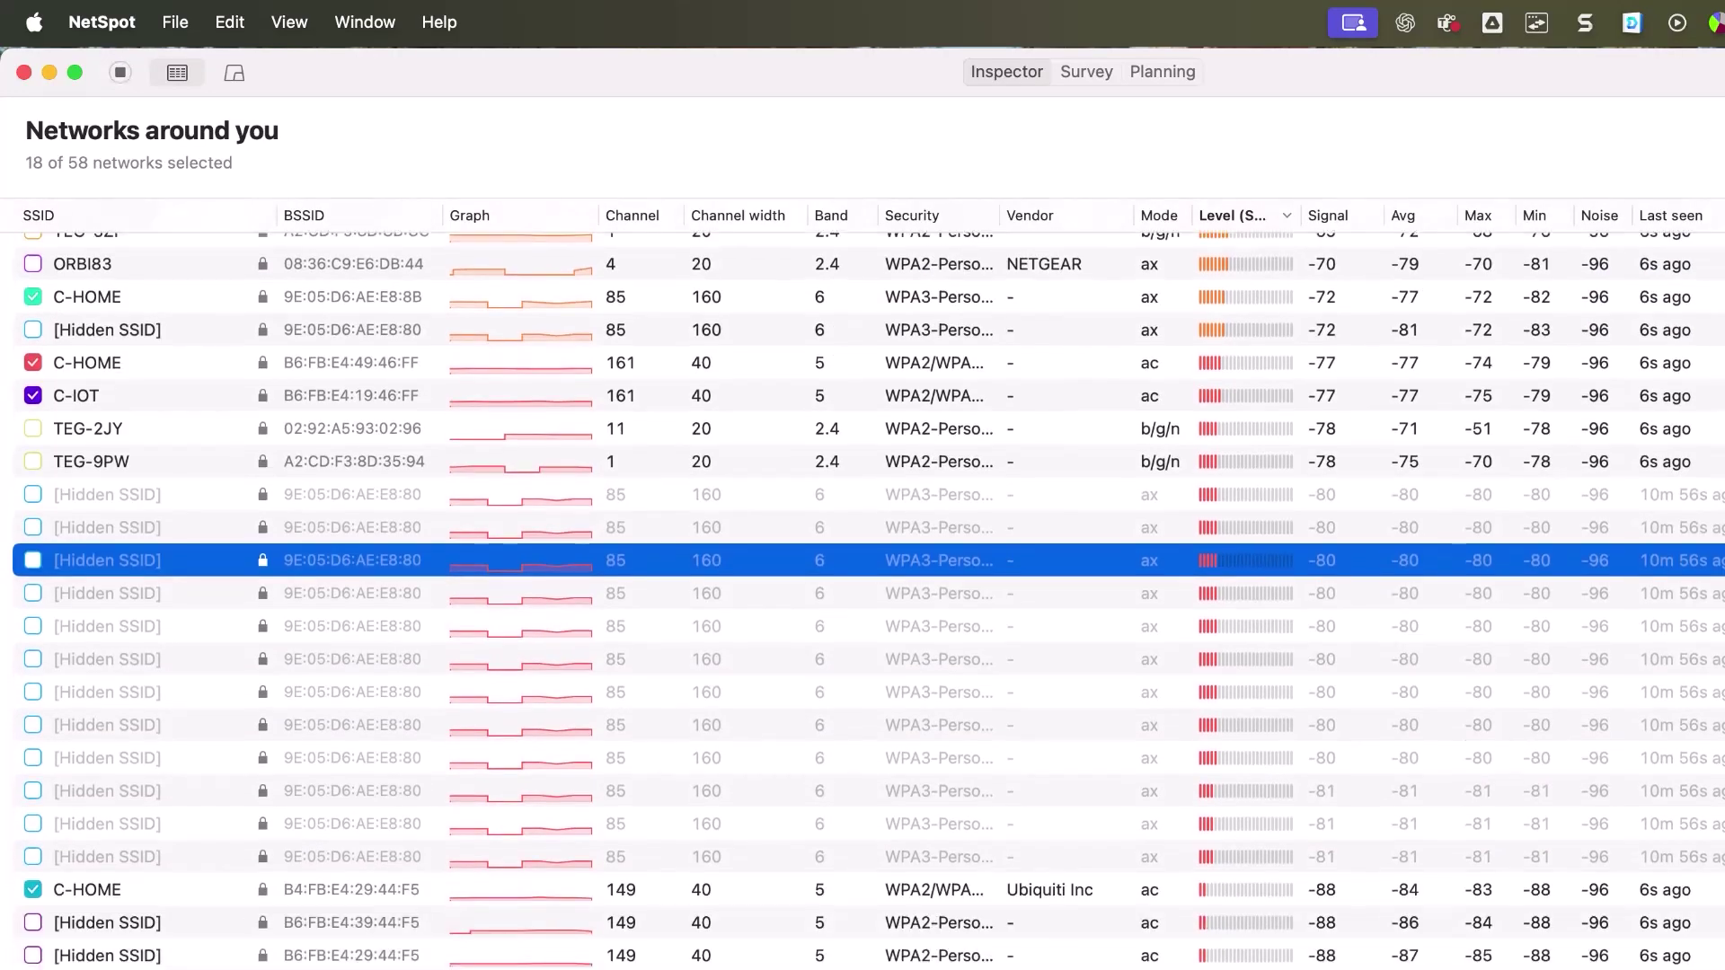
{"action": "scroll", "coordinate": [863, 594], "scroll_direction": "up", "scroll_amount": 10}
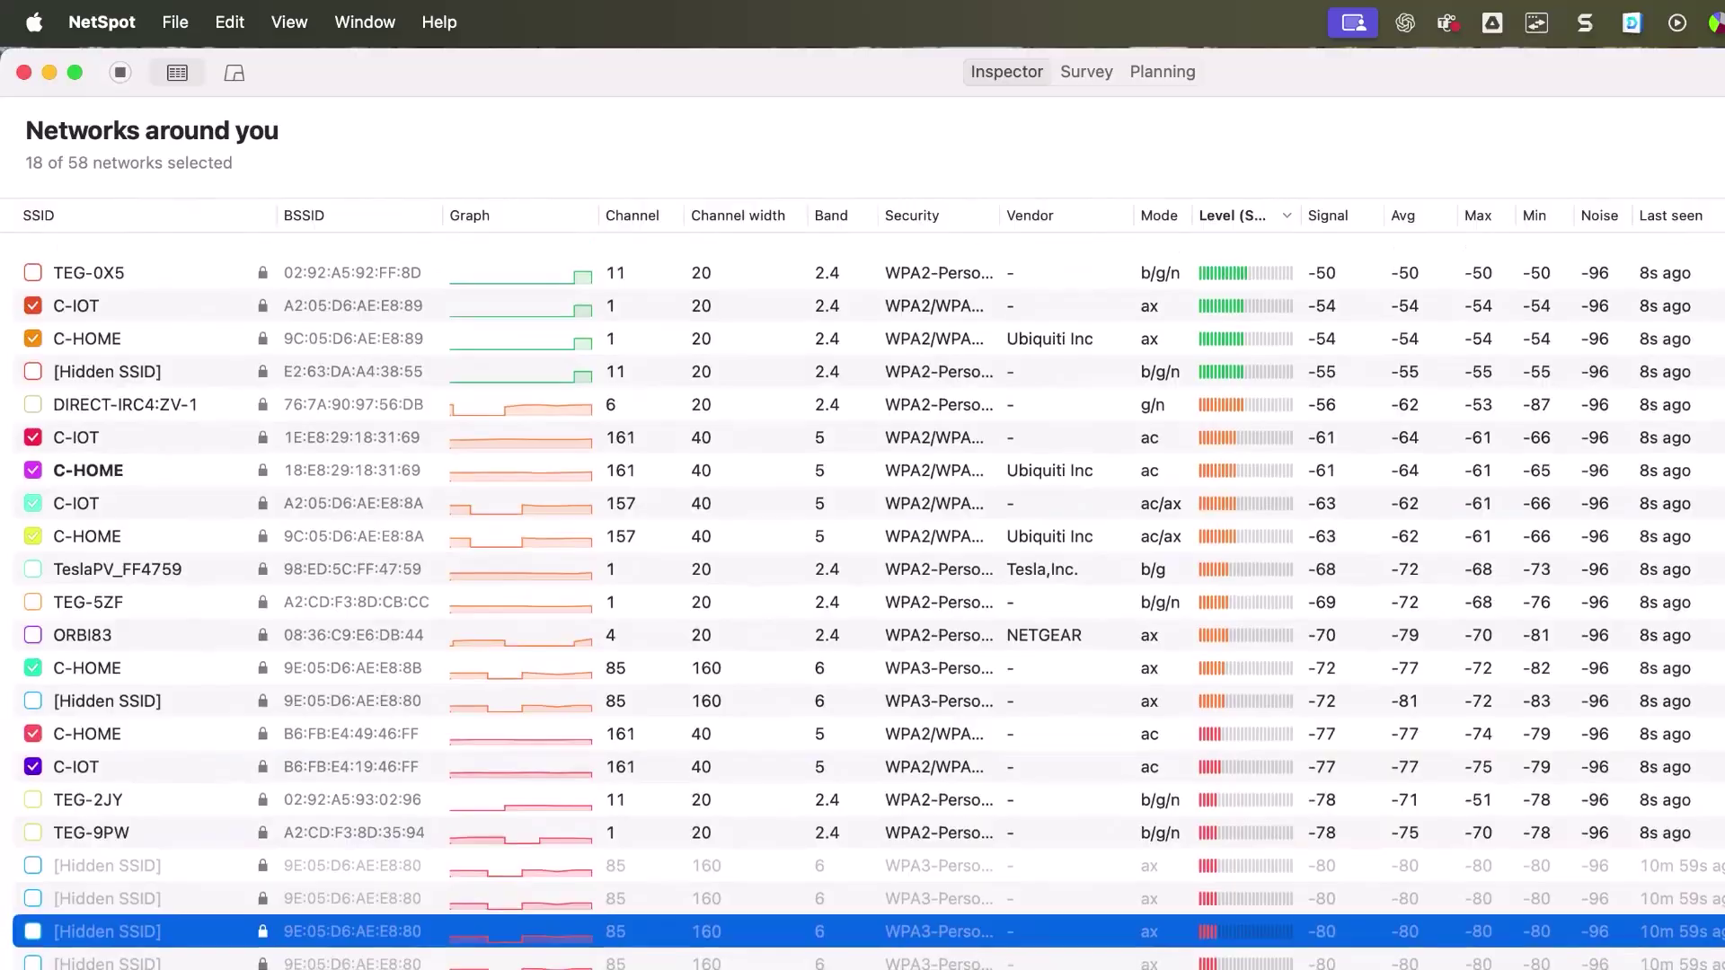
{"action": "left_click", "coordinate": [808, 646]}
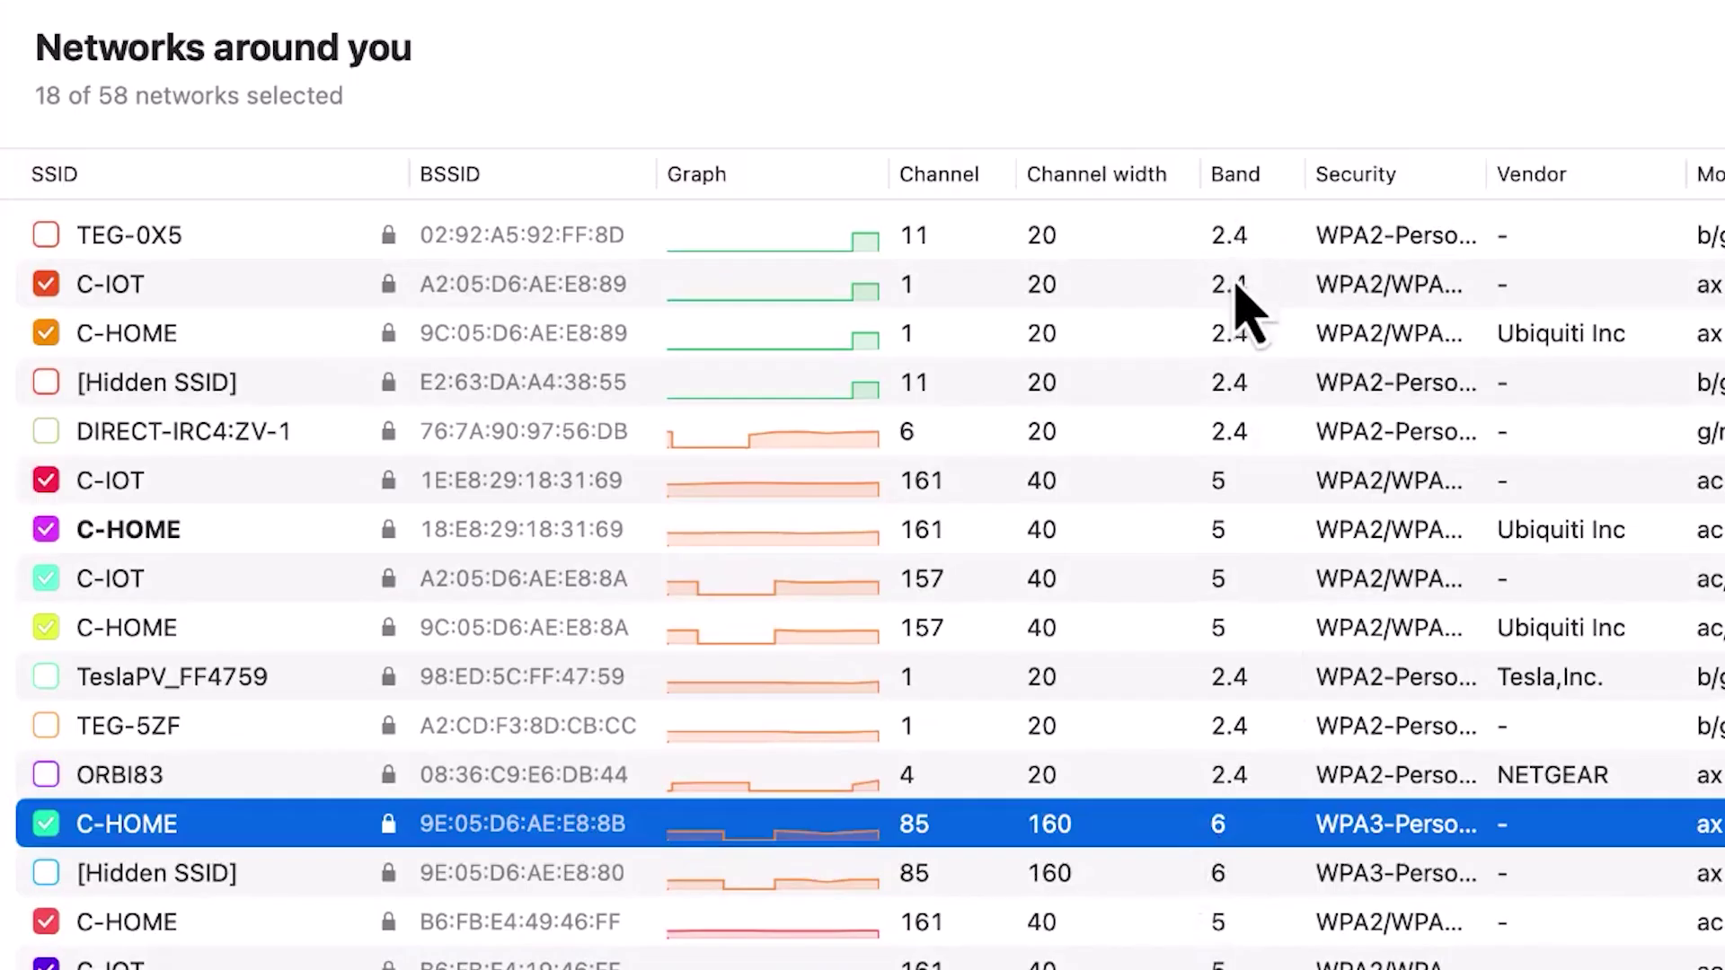
{"action": "left_click", "coordinate": [829, 290]}
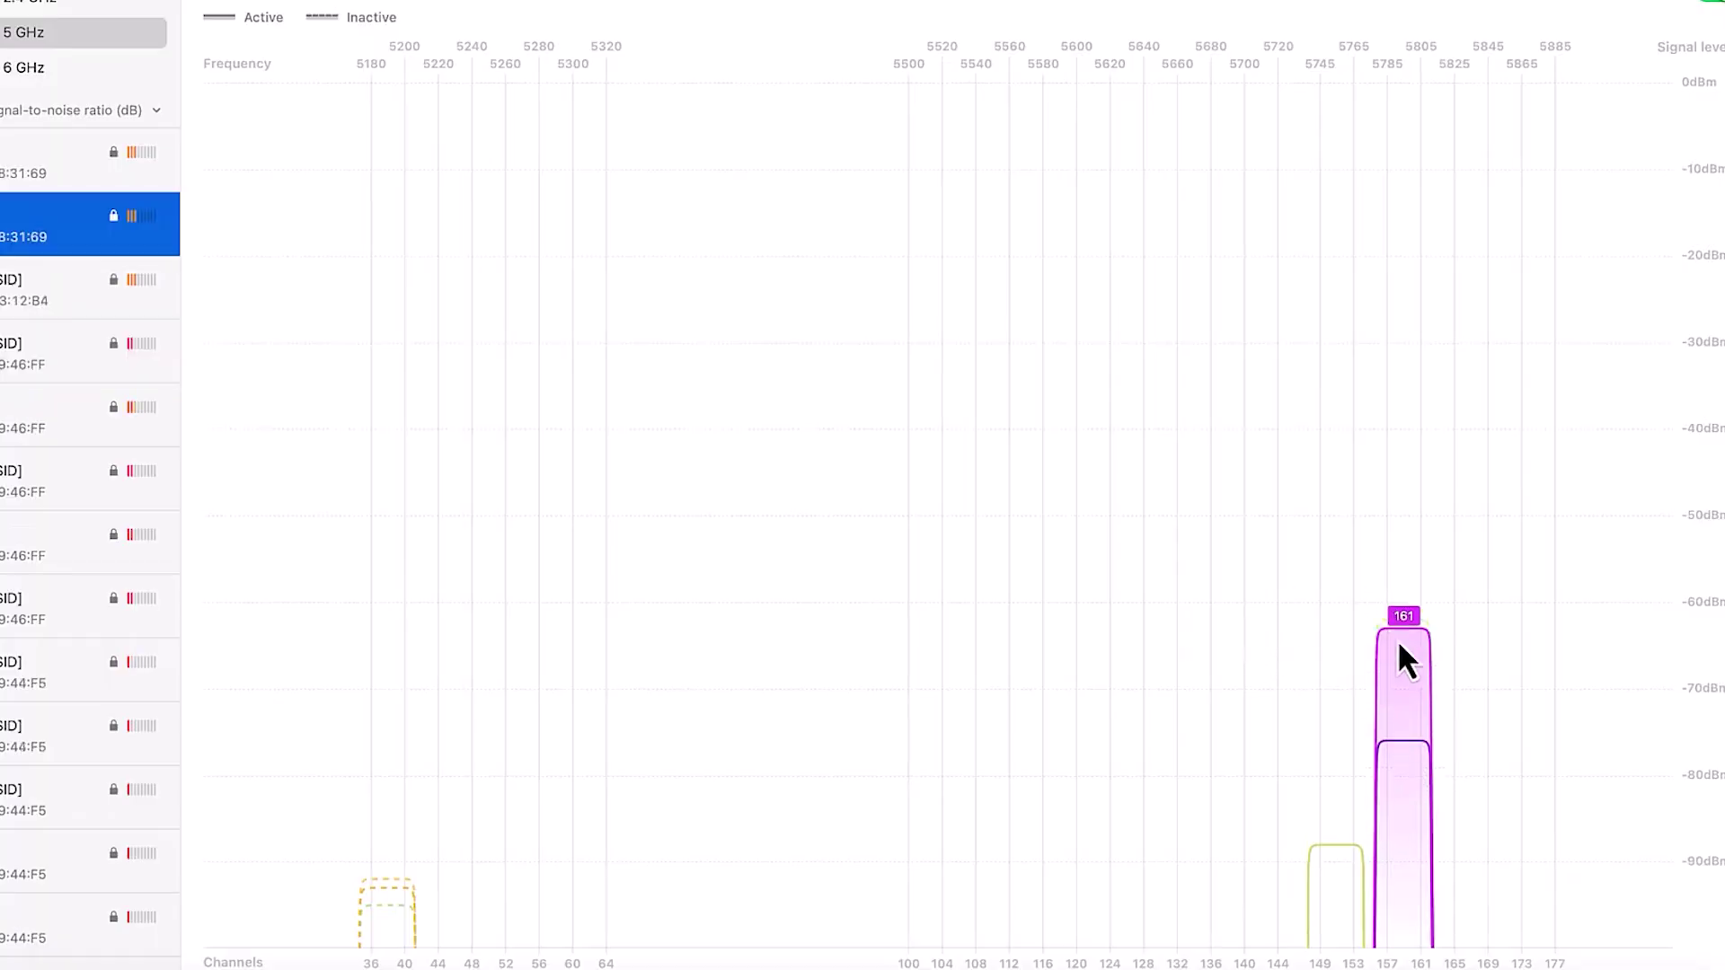
Step: Highlight the first network's channel 161 curve on the 5 GHz channel graph
{"action": "left_click", "coordinate": [1410, 663]}
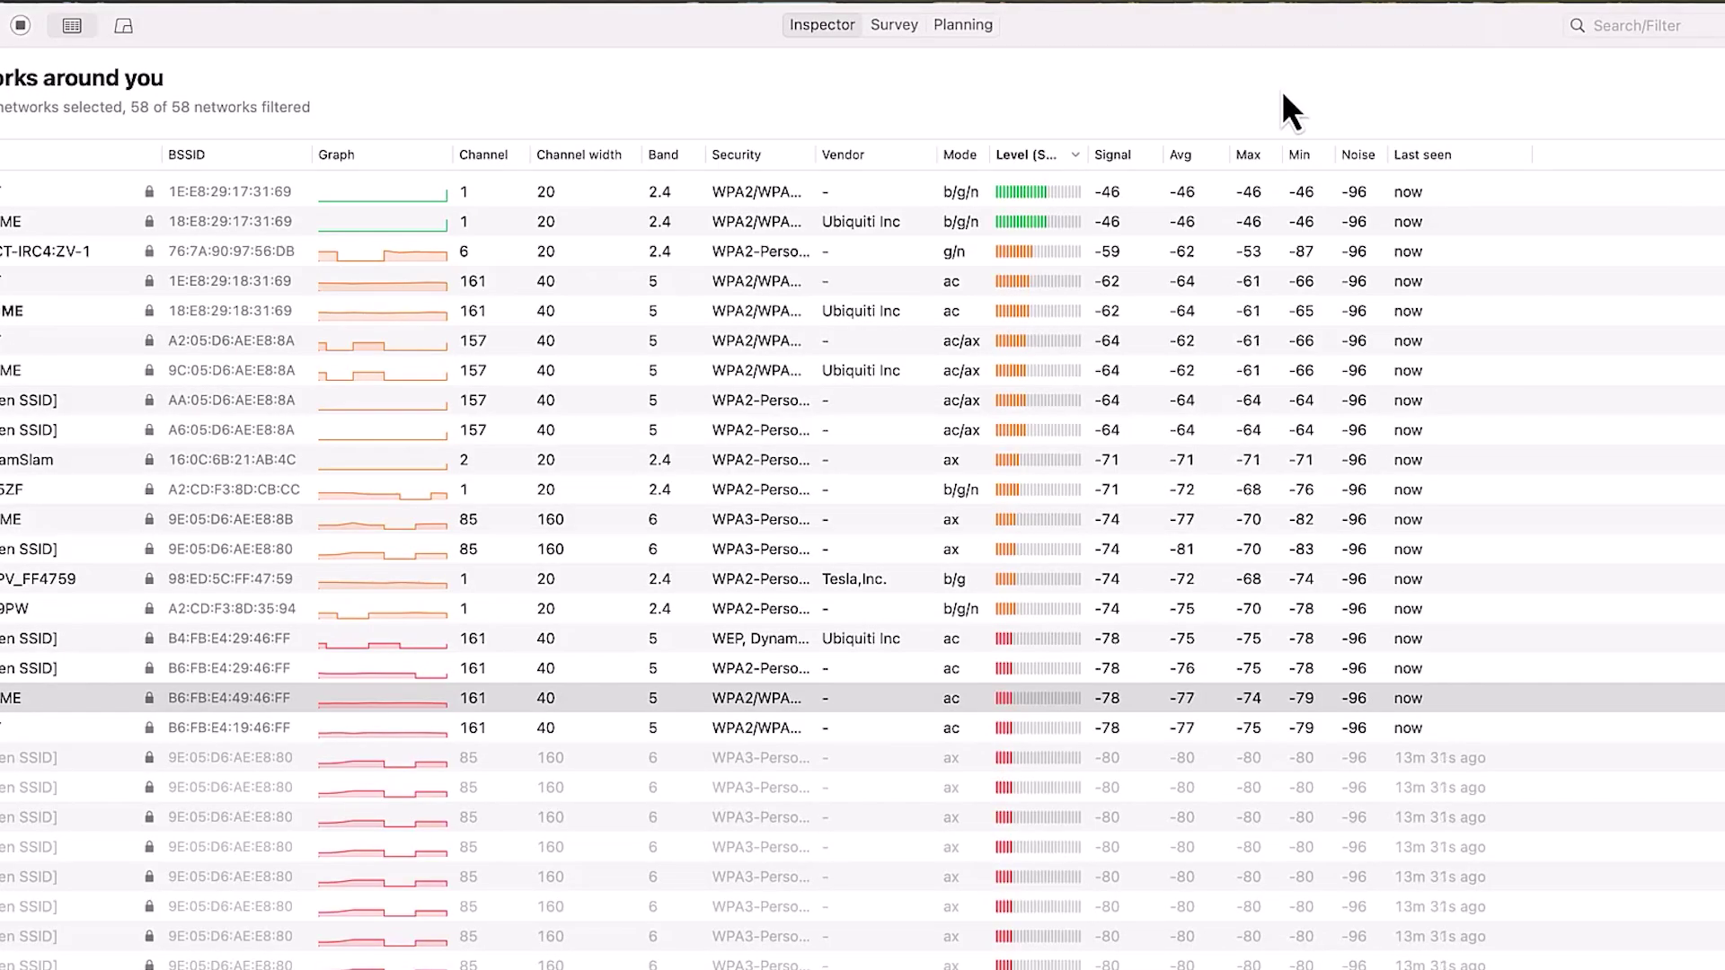
Step: Filter the networks table to Channel = 161
{"action": "left_click", "coordinate": [1676, 28]}
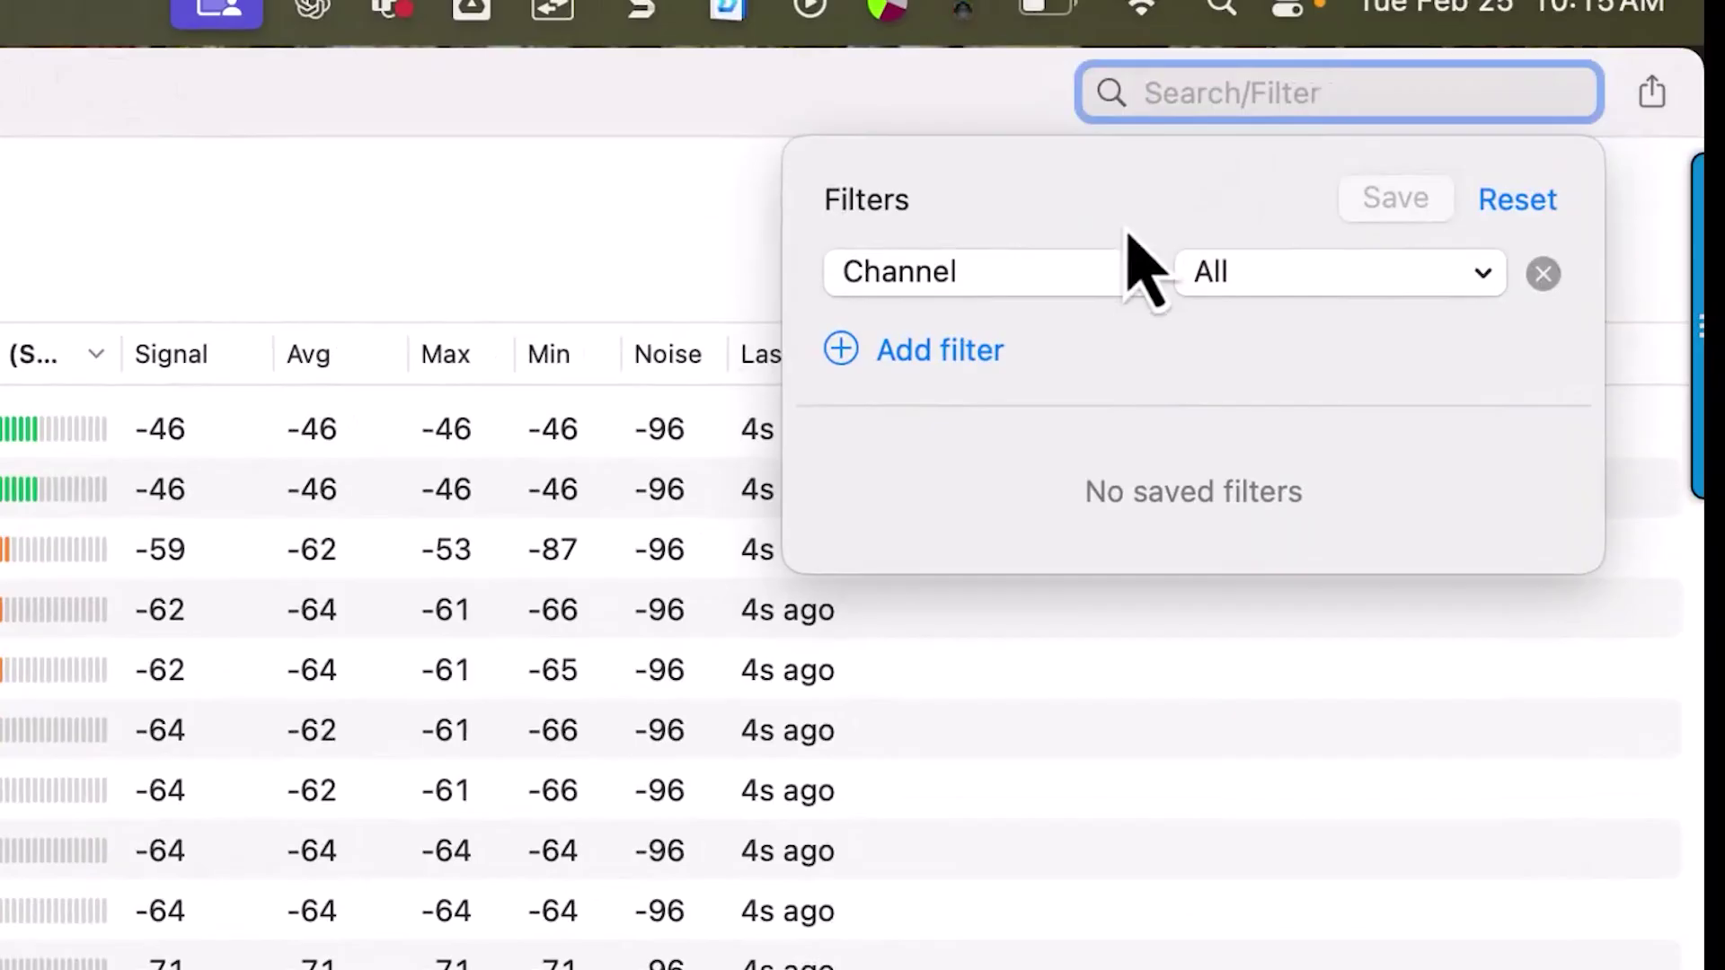
{"action": "left_click", "coordinate": [1069, 275]}
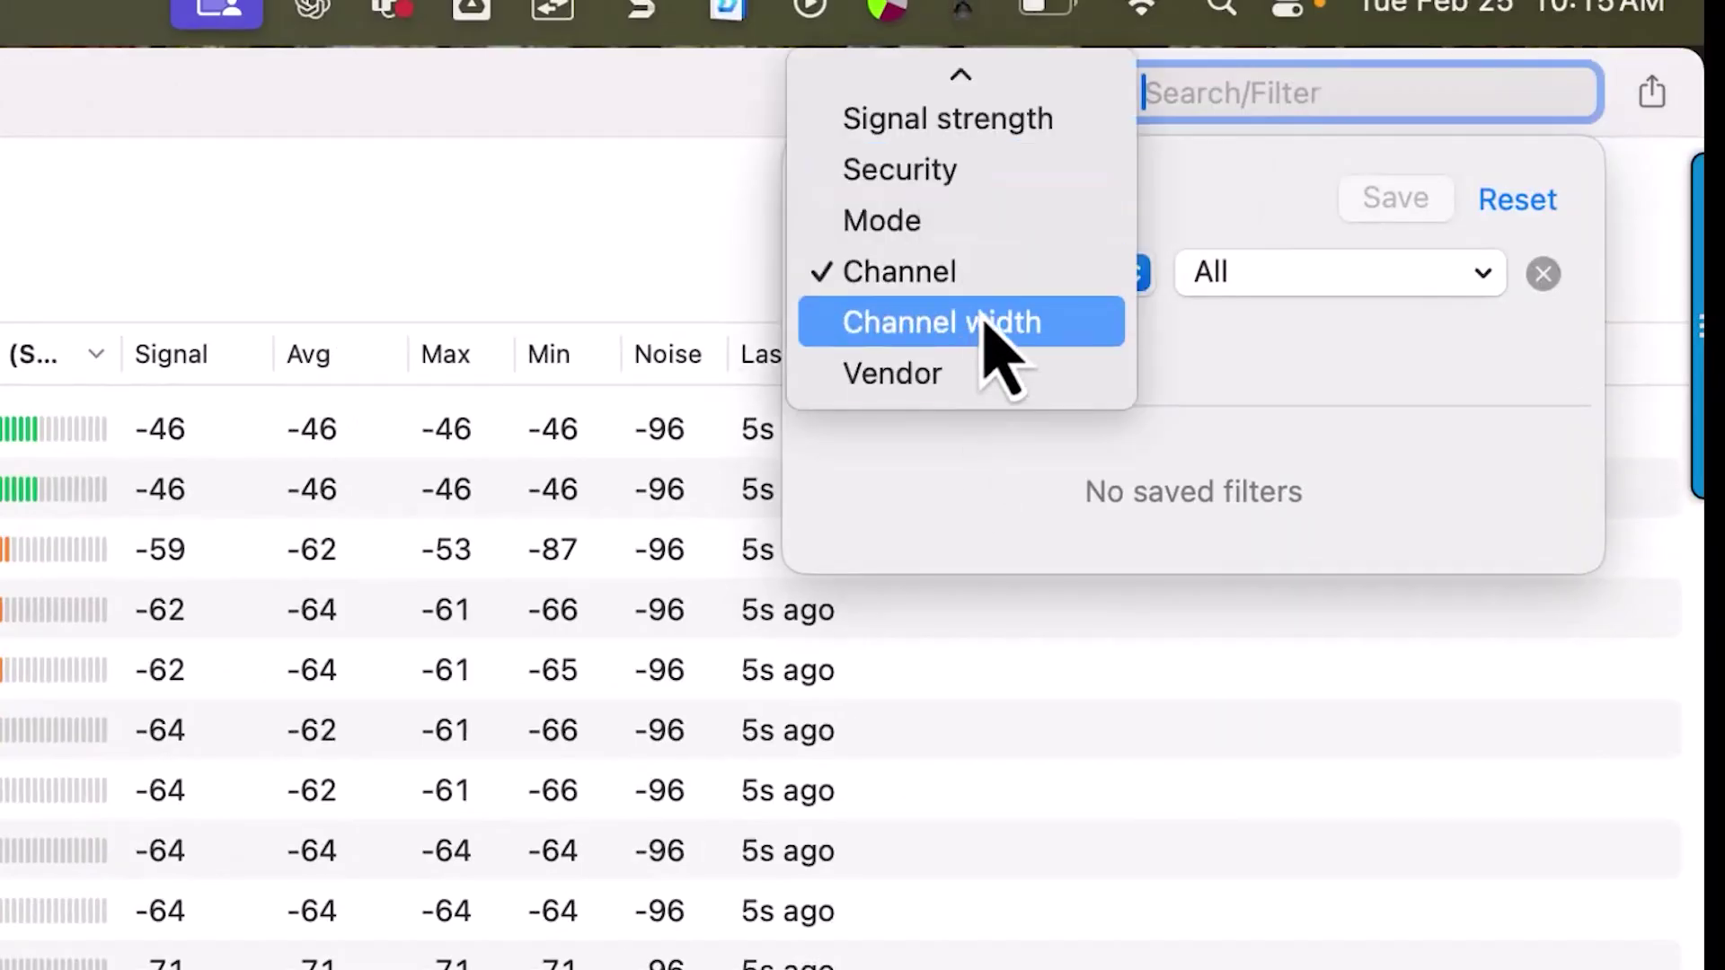
{"action": "left_click", "coordinate": [995, 285]}
{"action": "left_click", "coordinate": [1398, 285]}
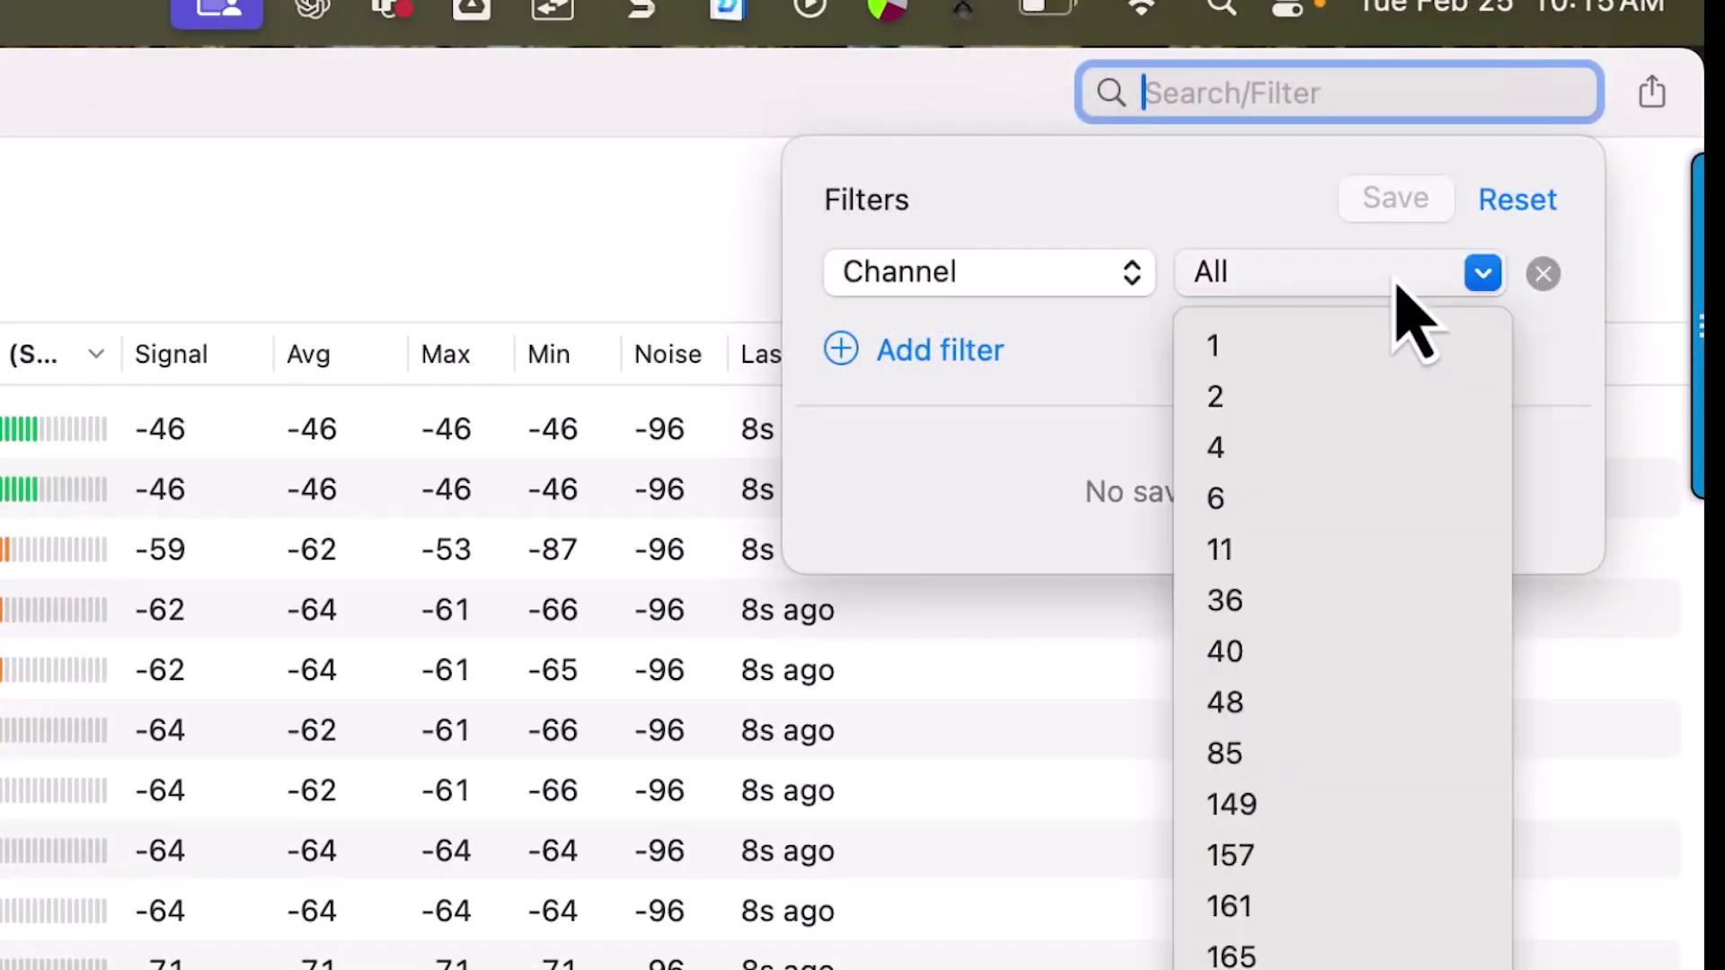
{"action": "left_click", "coordinate": [1230, 907]}
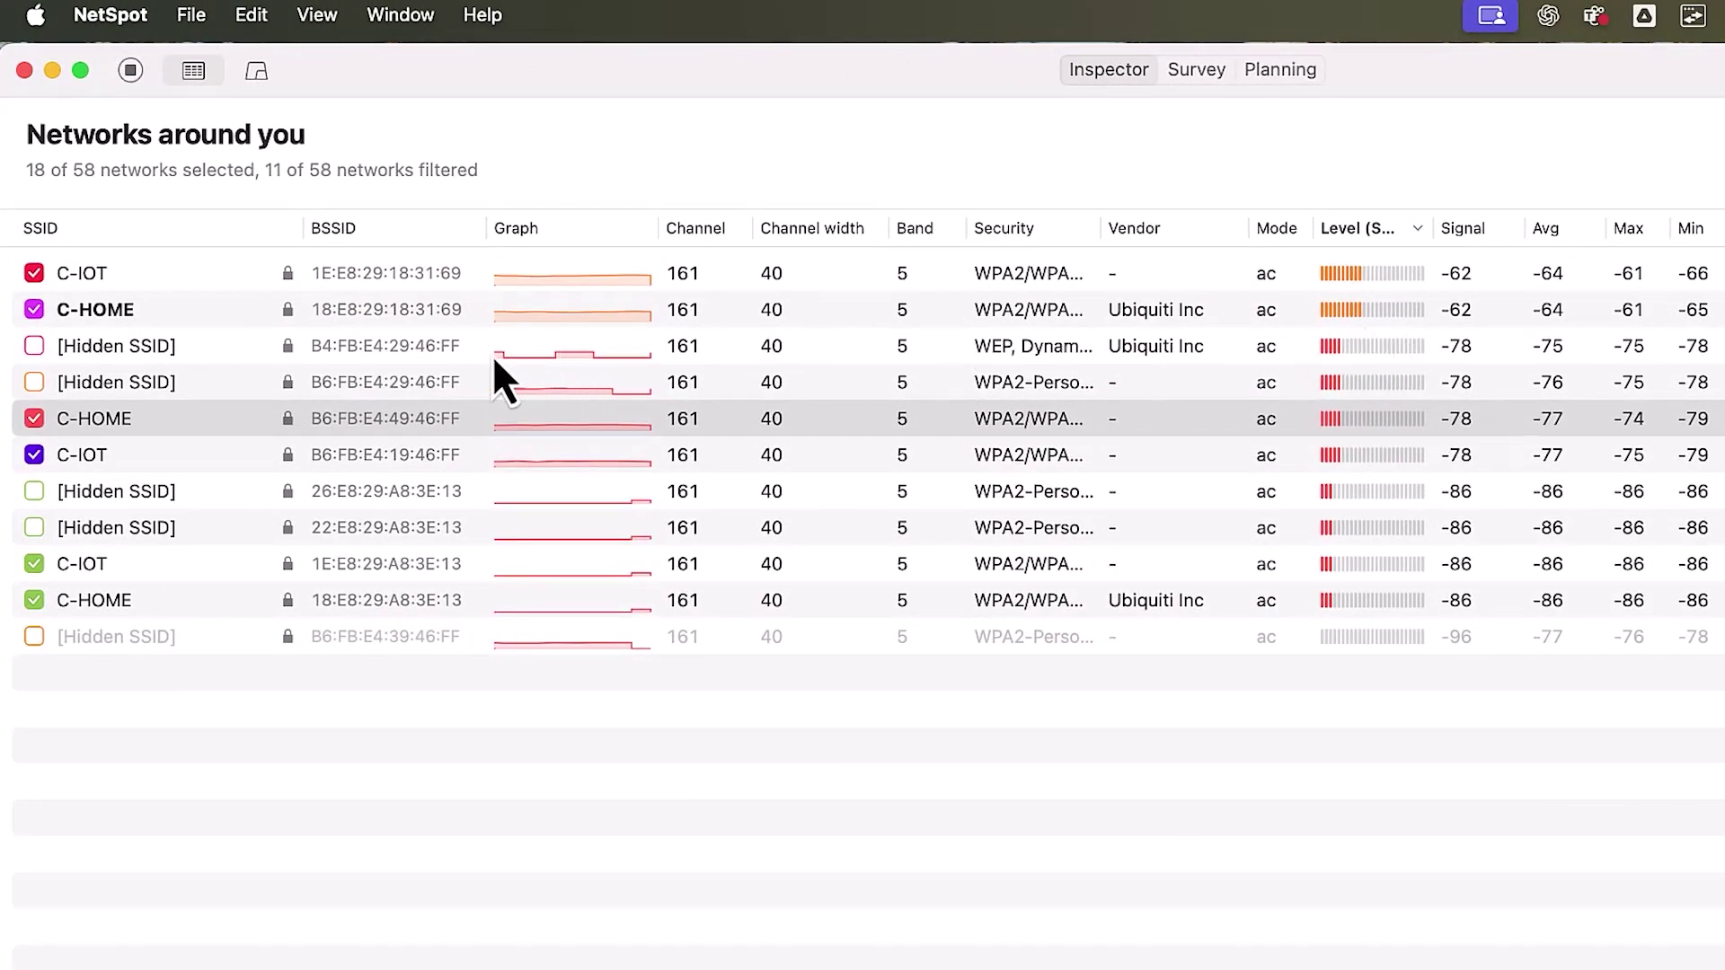
Step: Select the strong and weaker C-HOME and C-IOT networks on channel 161
{"action": "left_click", "coordinate": [410, 501]}
{"action": "left_click", "coordinate": [403, 530]}
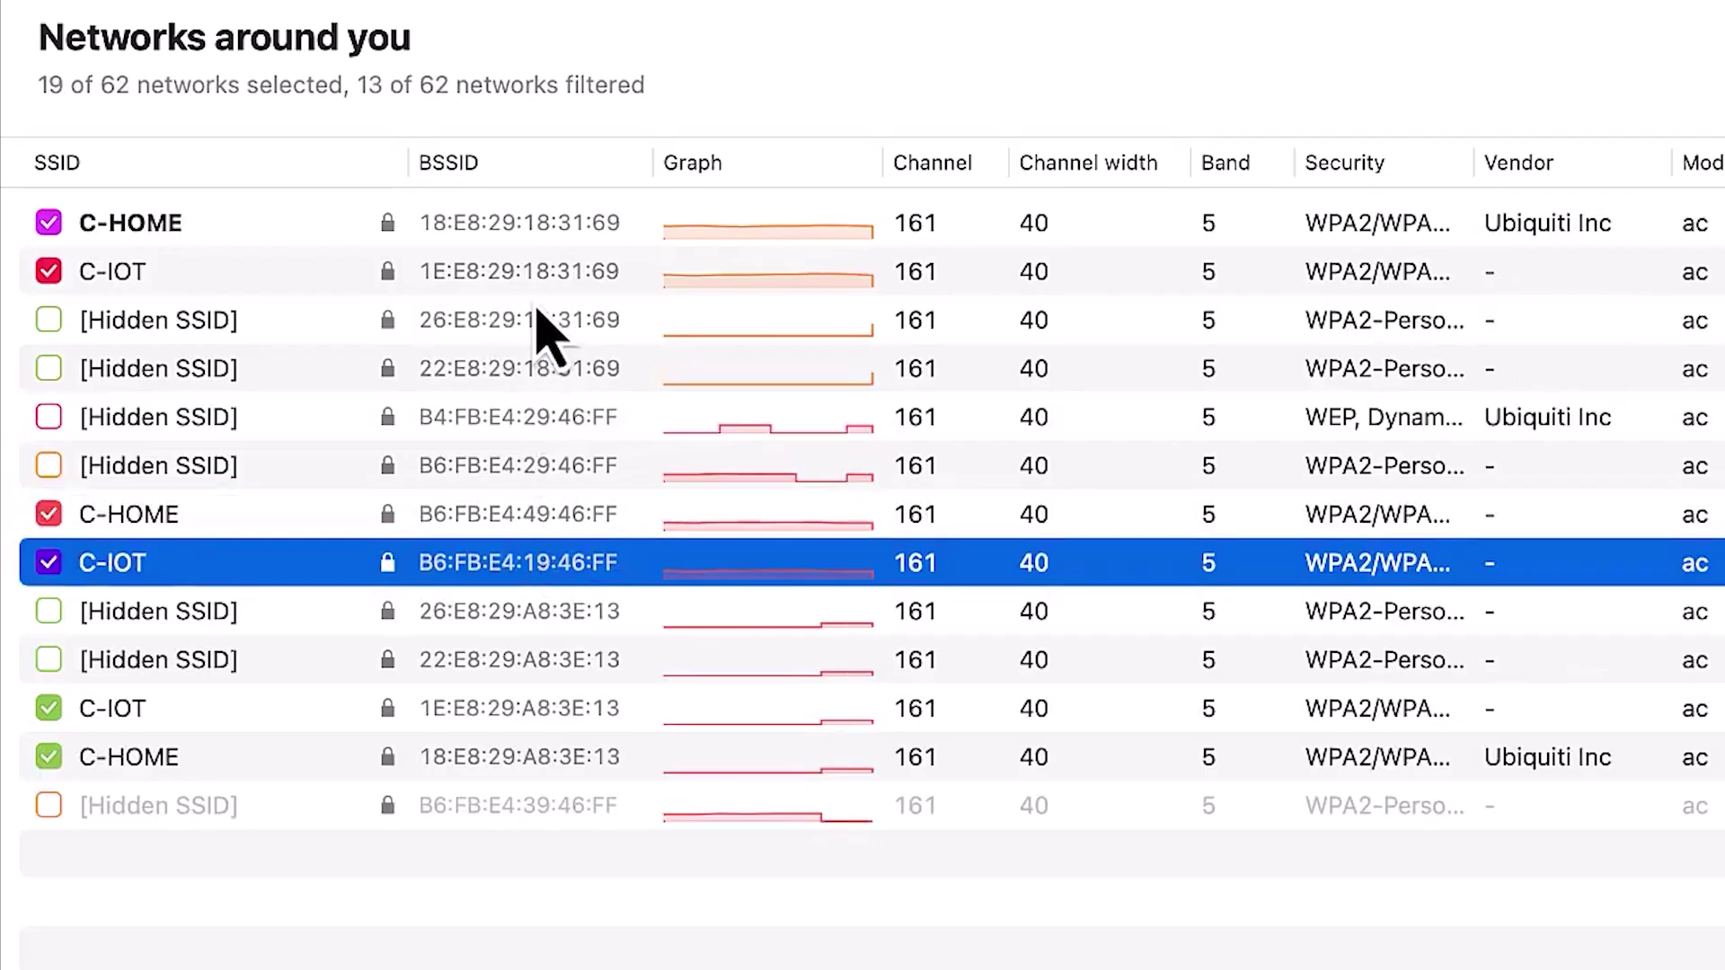
{"action": "left_click", "coordinate": [534, 220]}
{"action": "left_click", "coordinate": [538, 275]}
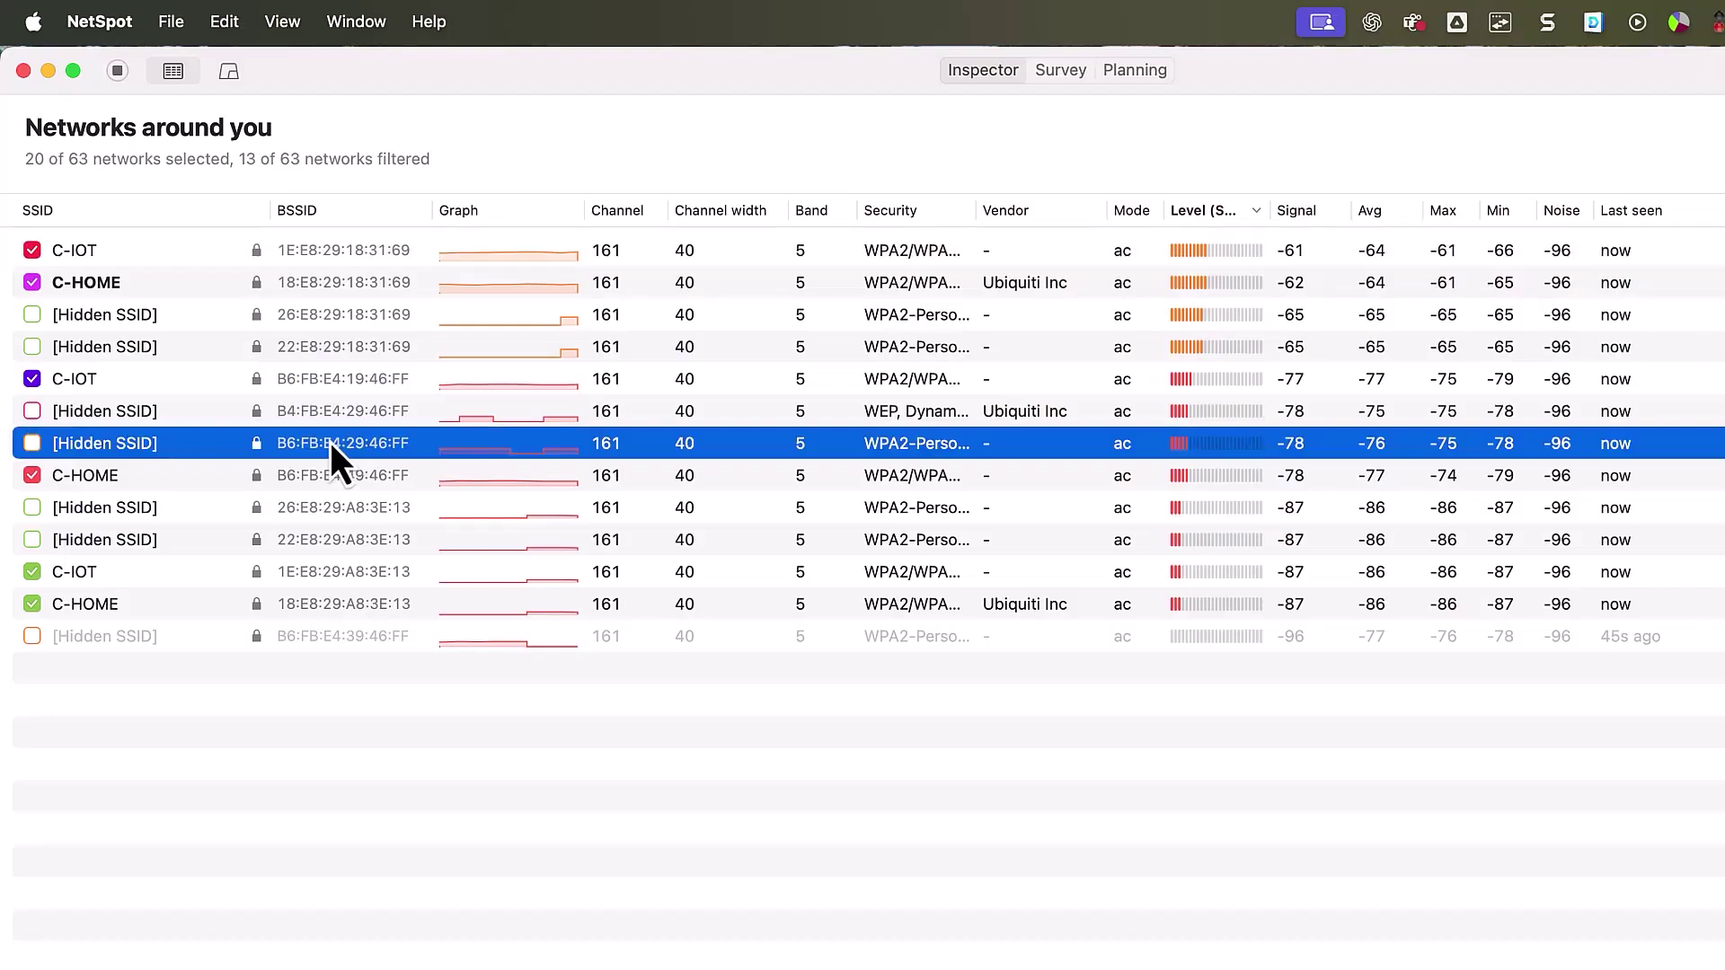
{"action": "left_click", "coordinate": [326, 474]}
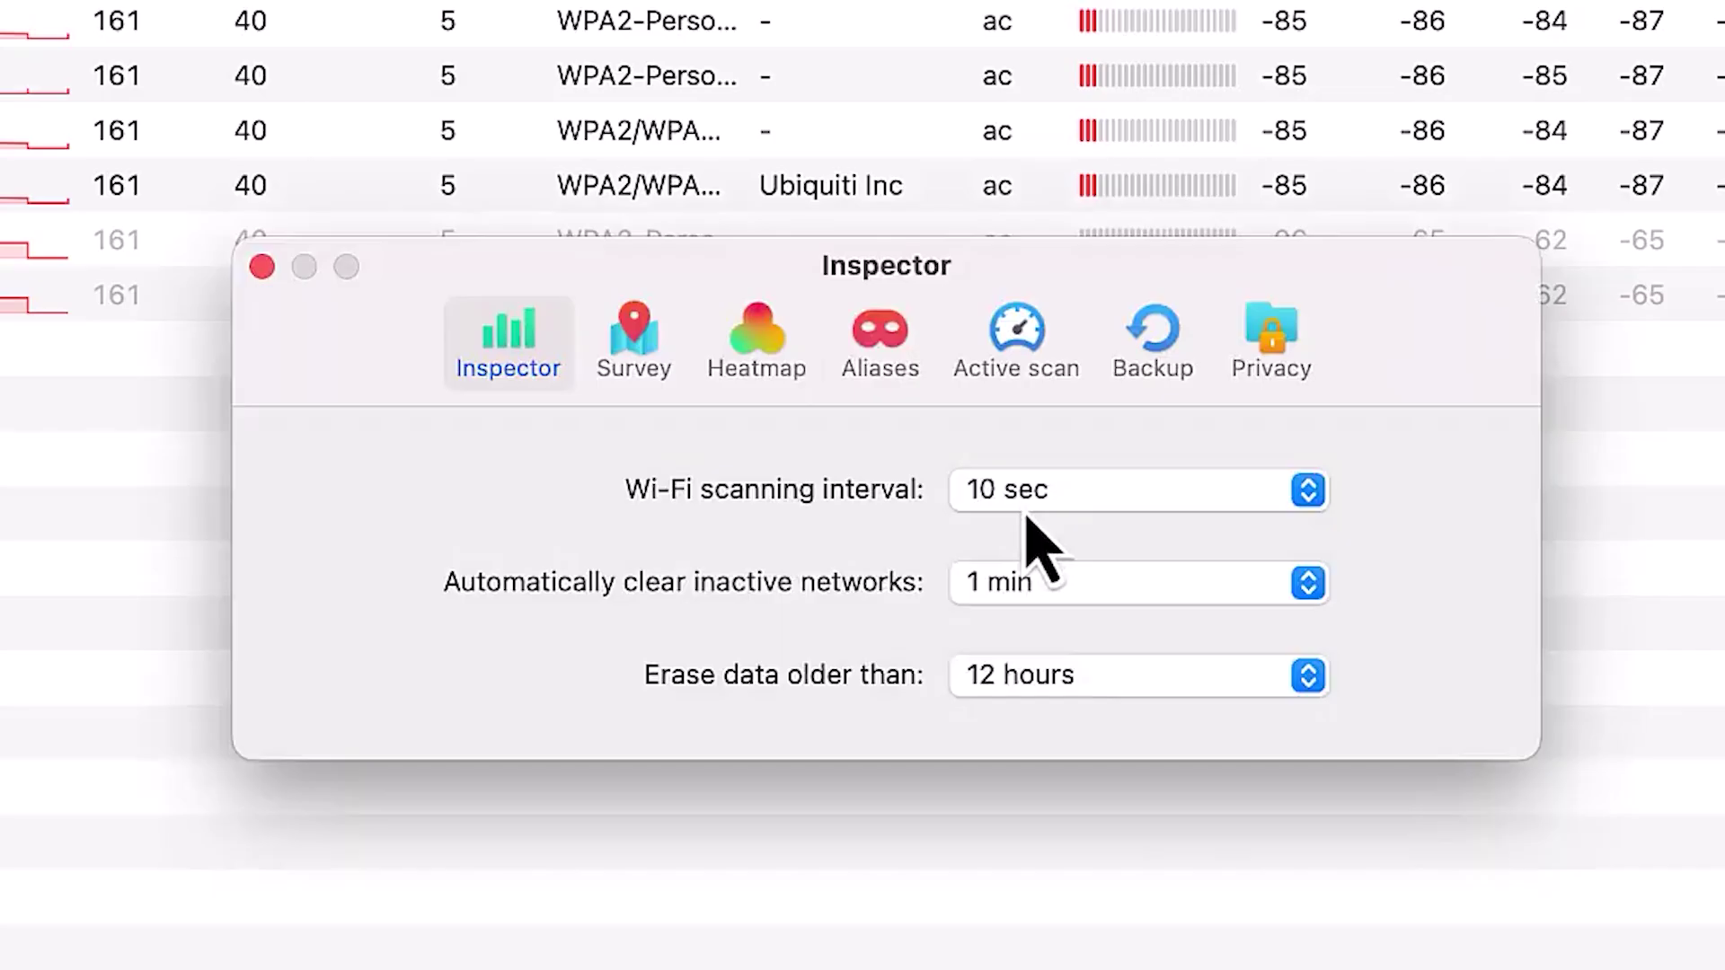
Step: Keep the Wi-Fi scanning interval at 10 sec in the Inspector preferences
{"action": "left_click", "coordinate": [1134, 661]}
{"action": "left_click", "coordinate": [1009, 484]}
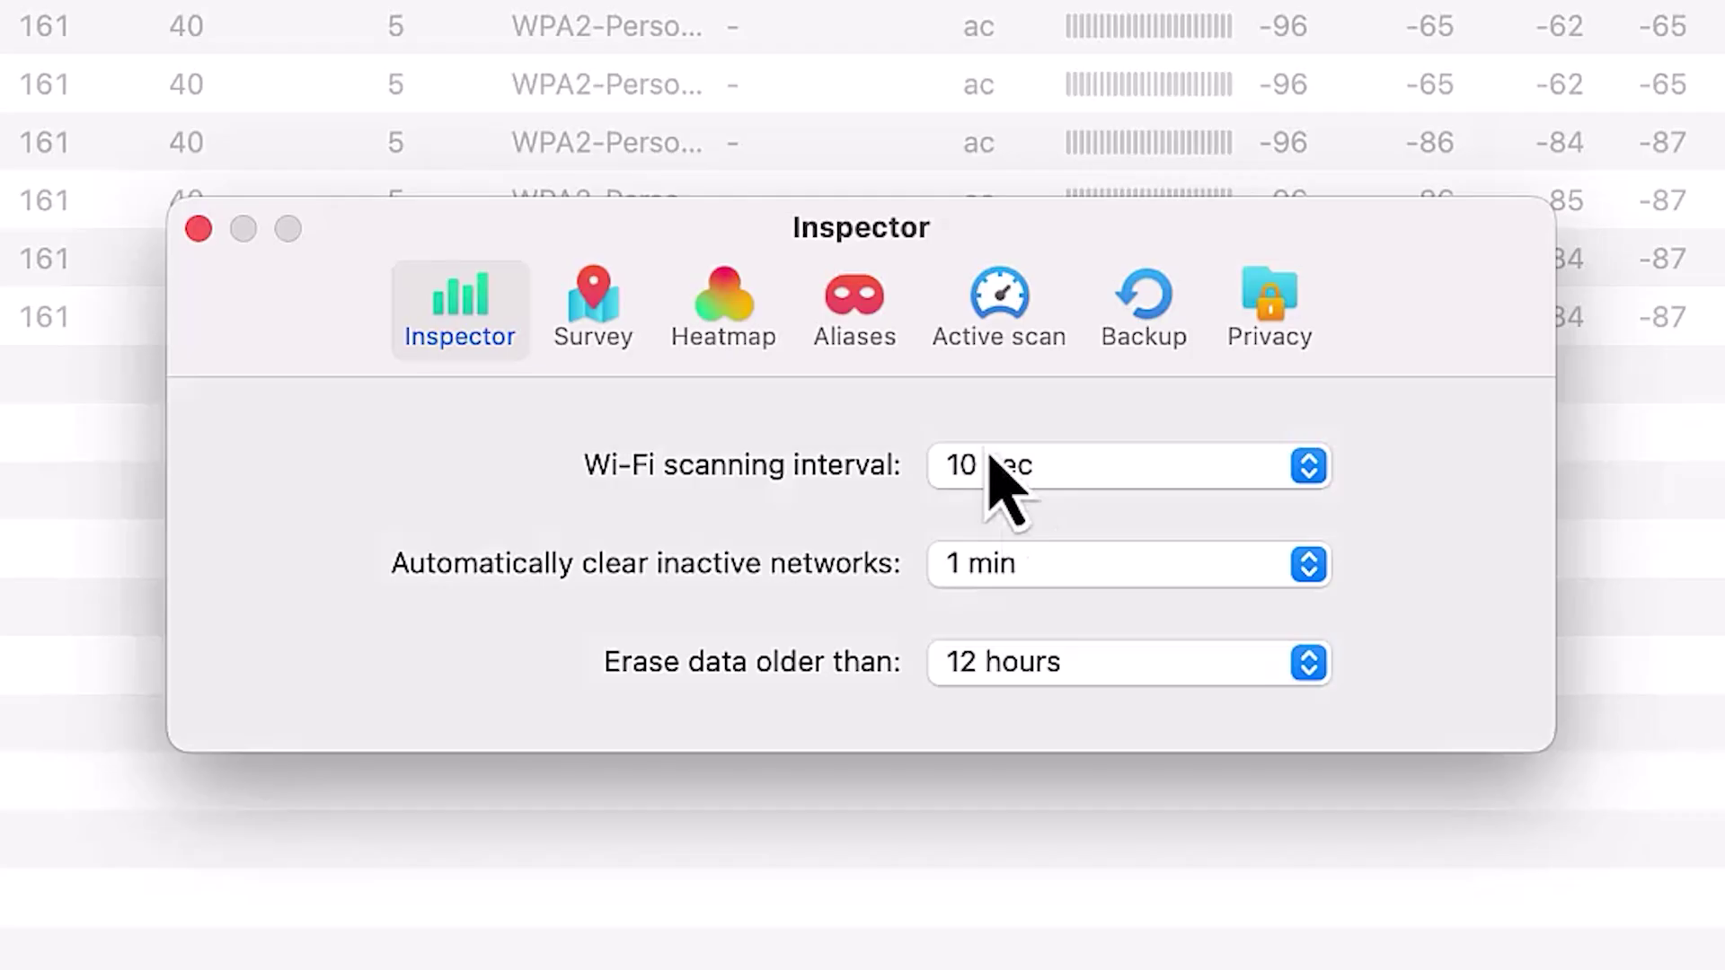
{"action": "left_click", "coordinate": [1033, 464]}
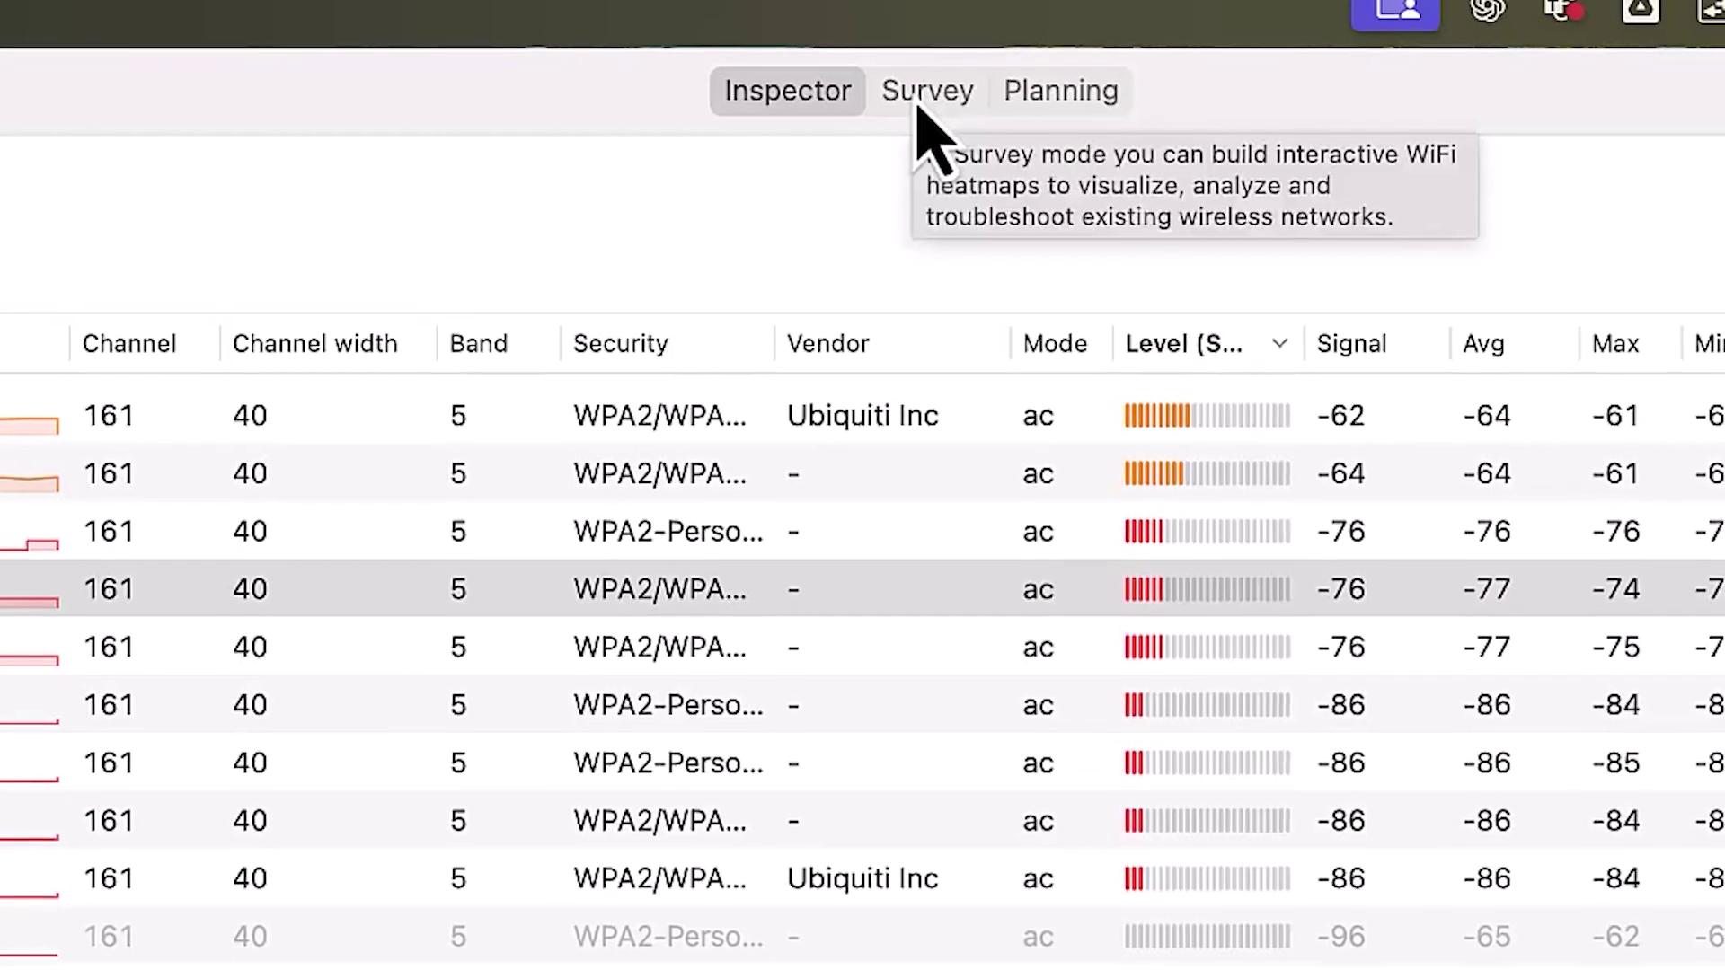
Step: Switch to Survey mode to list the Sample - Residence and Sample - Detached Home projects
{"action": "left_click", "coordinate": [917, 102]}
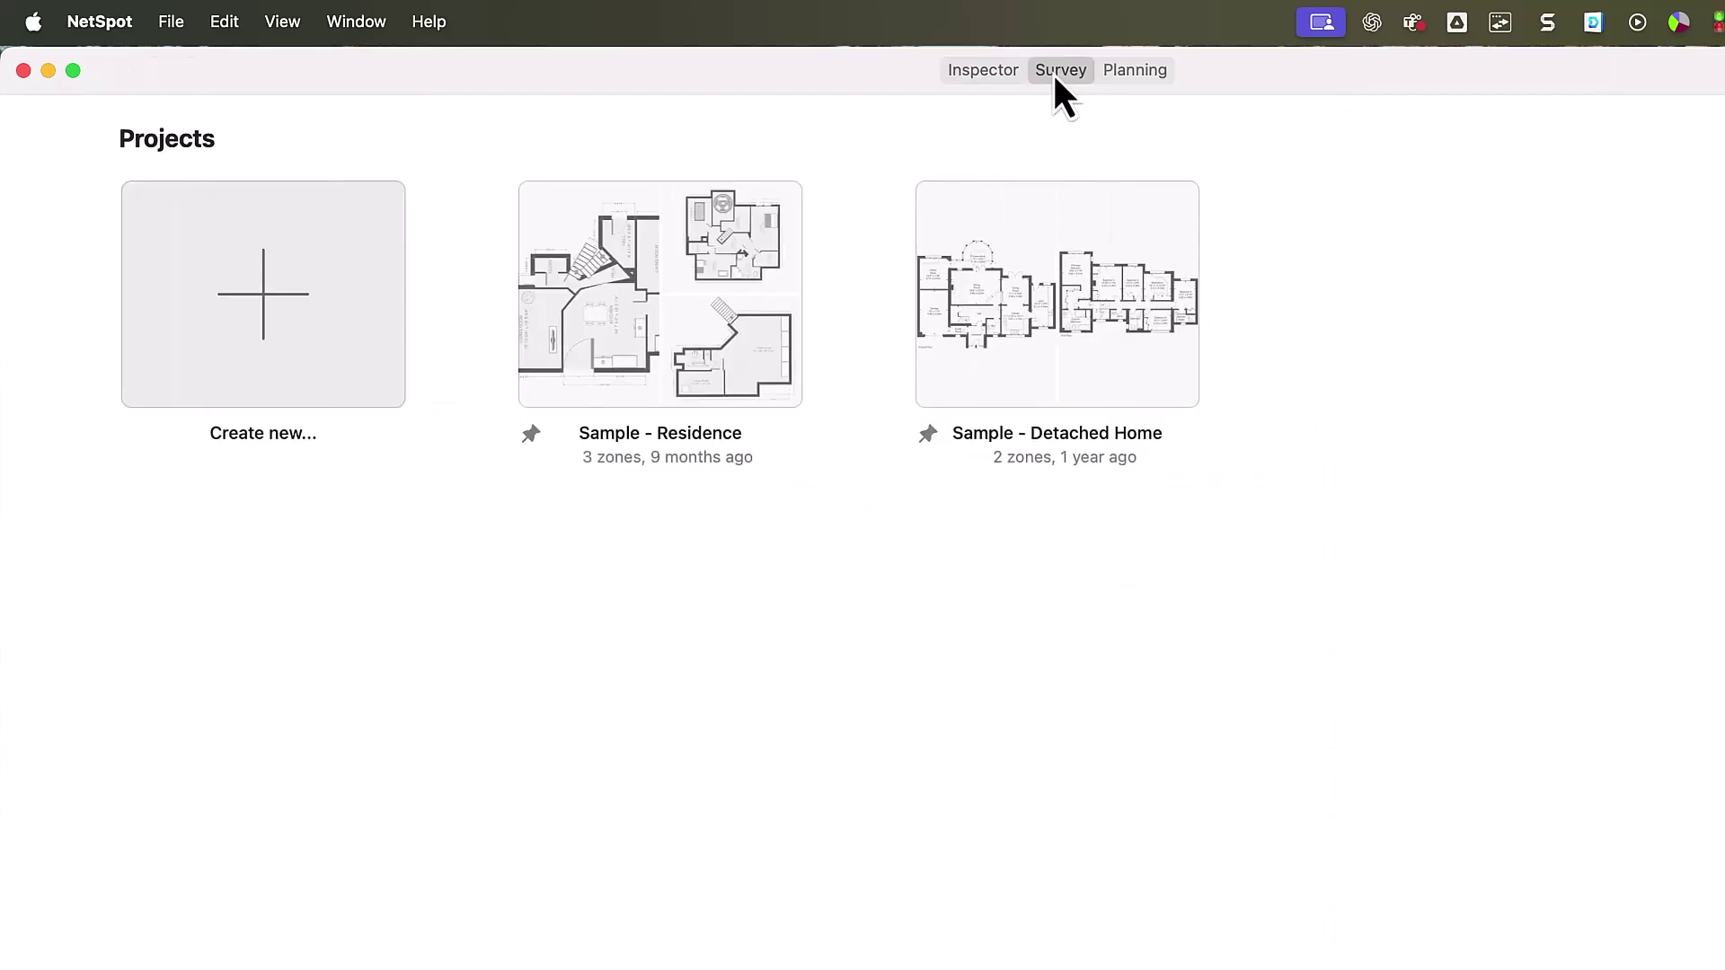